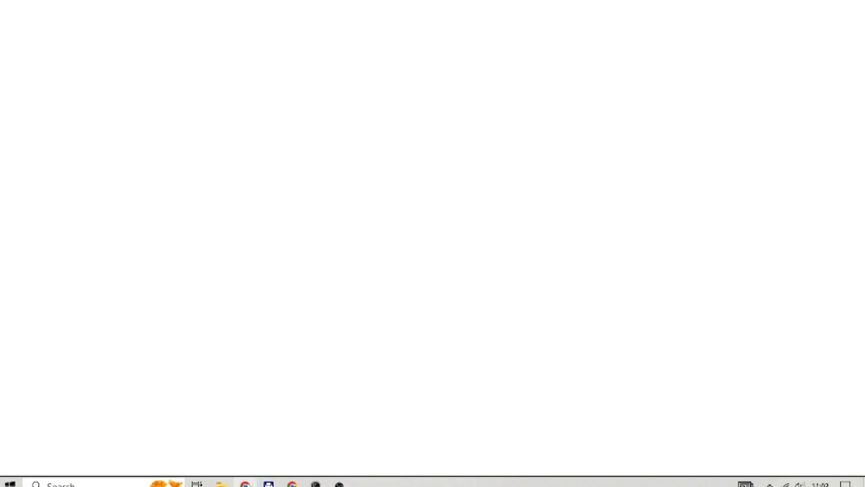
Search Google for ssc.nic .in and open the 'Home | Staff Selection Commission | GoI' result
type("SSC")
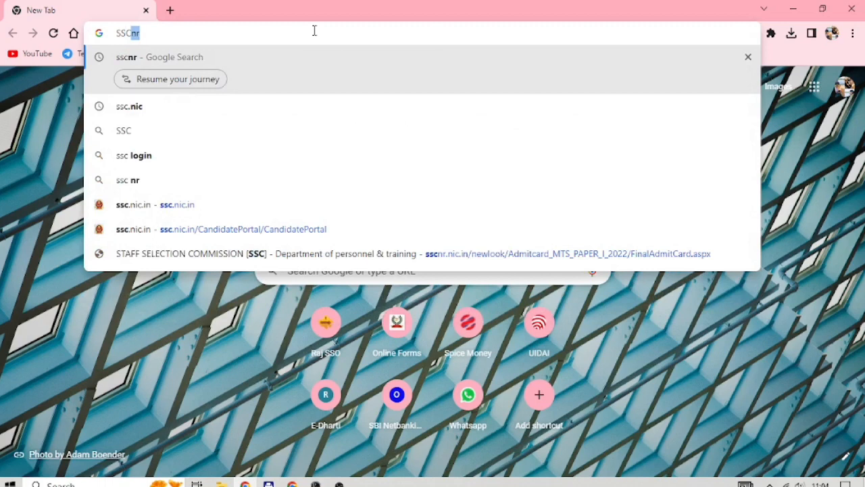
type(".NIC")
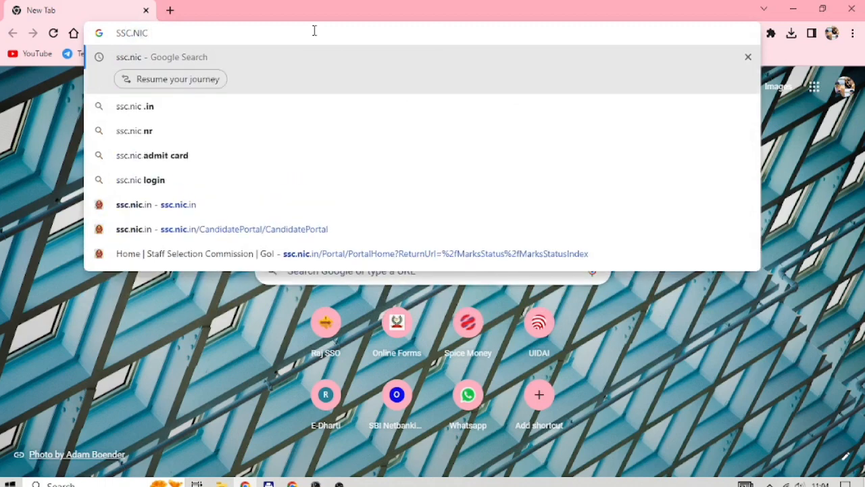
key("Down")
key("Down")
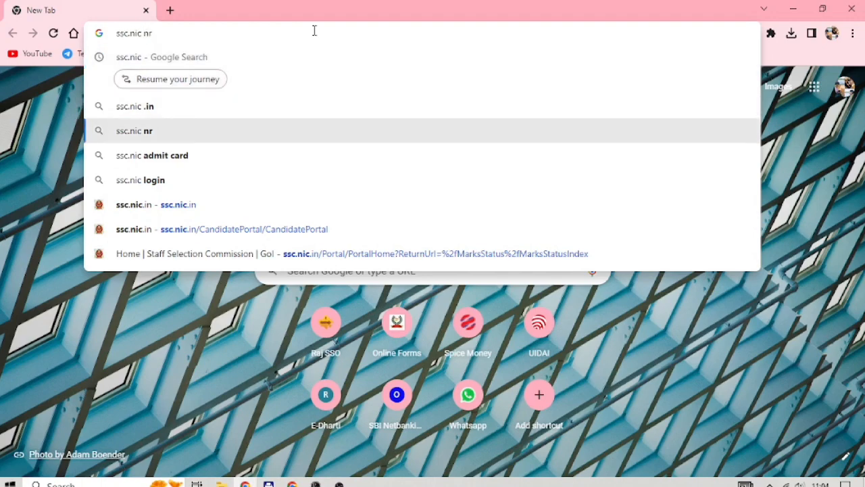
key("Up")
key("Return")
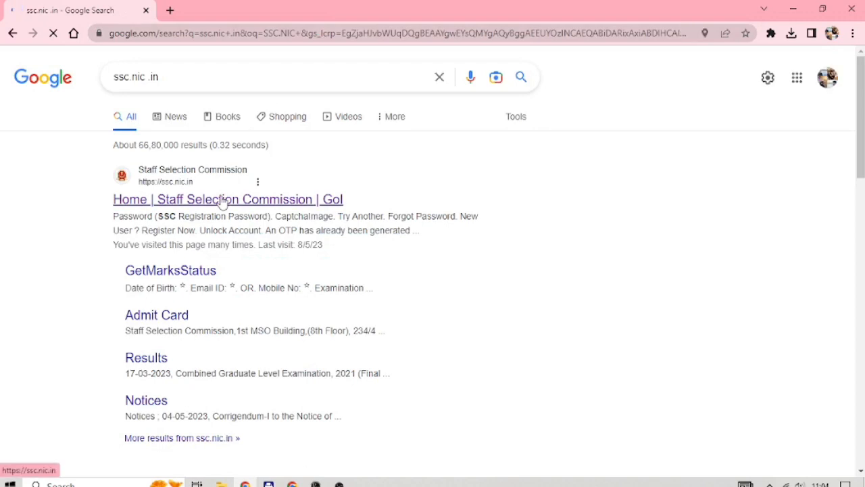
left_click(223, 202)
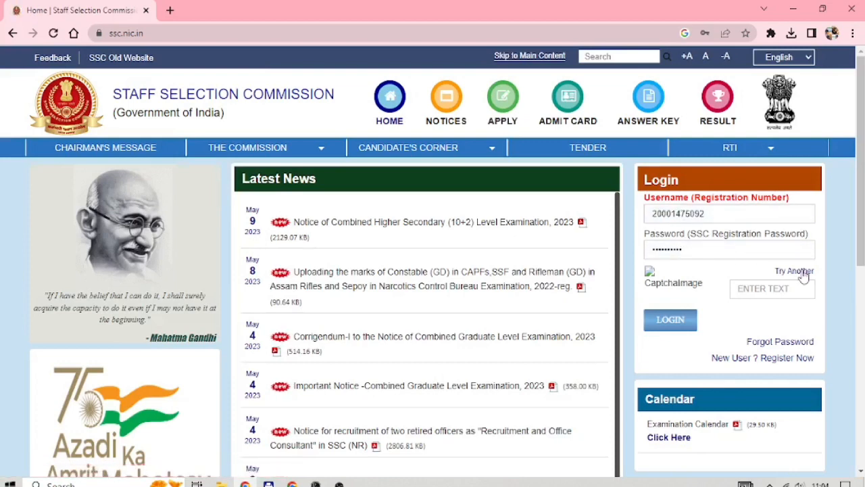
Reload the page for a fresh captcha, enter the captcha text and log in to the candidate portal
left_click(767, 288)
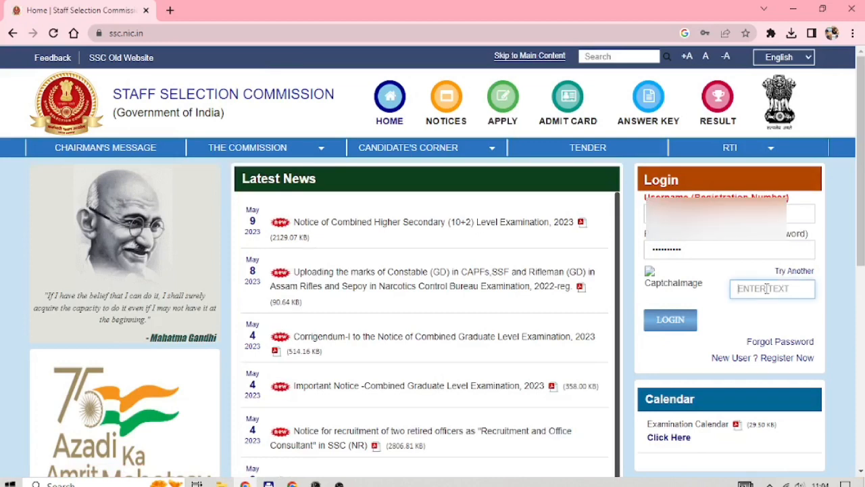
left_click(53, 33)
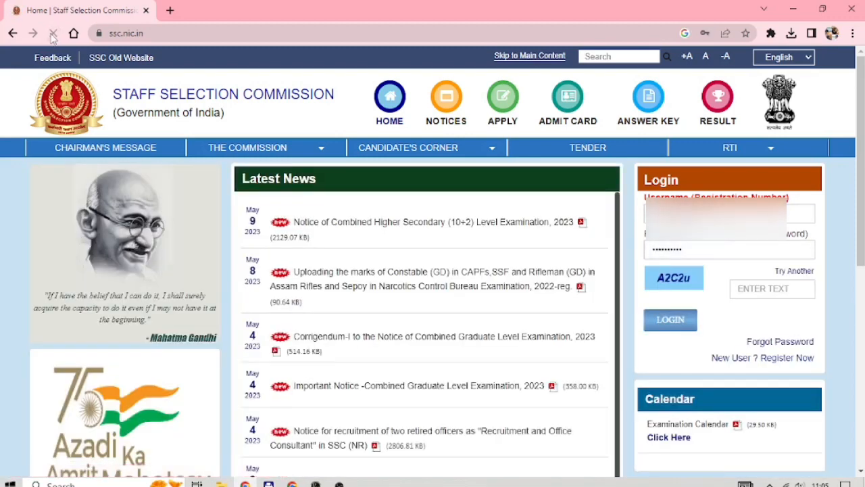
left_click(744, 286)
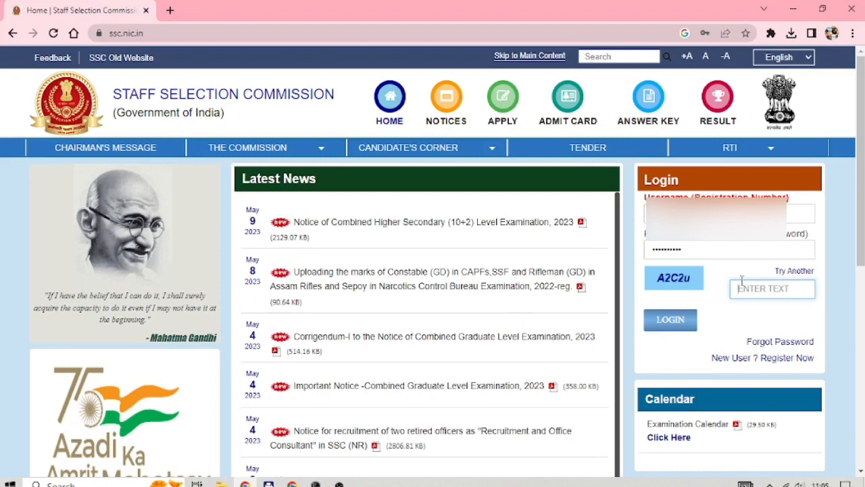
type("A2C2")
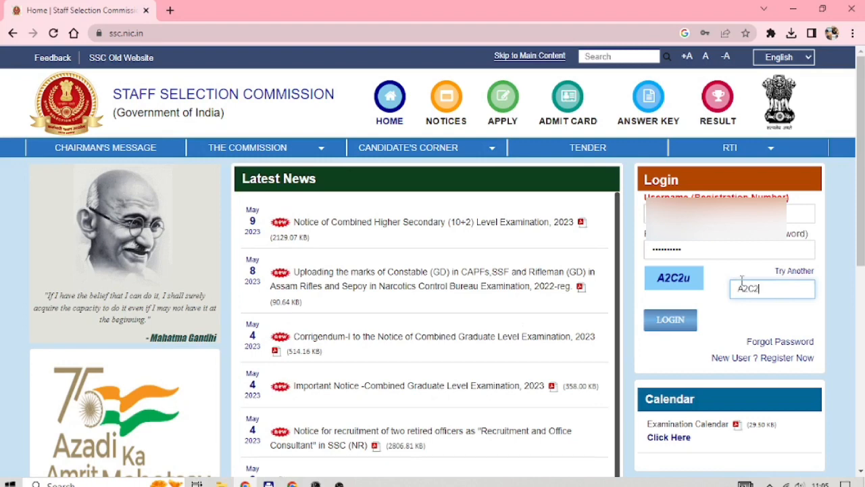
type("u")
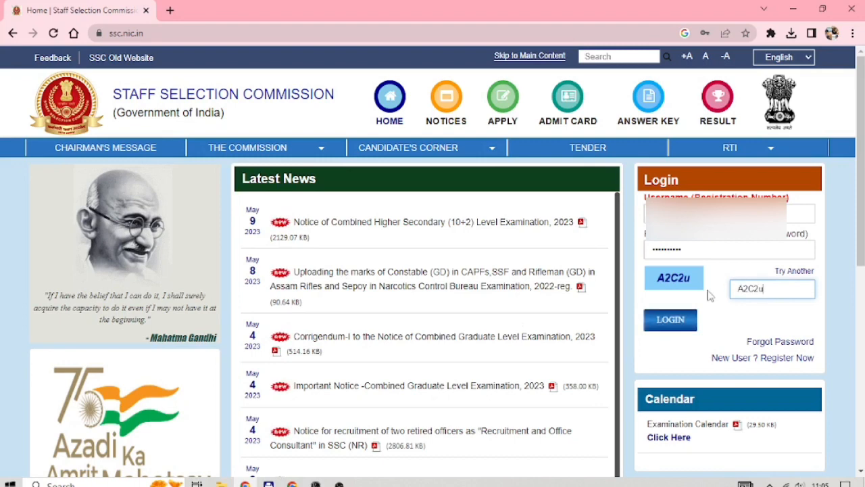
left_click(668, 323)
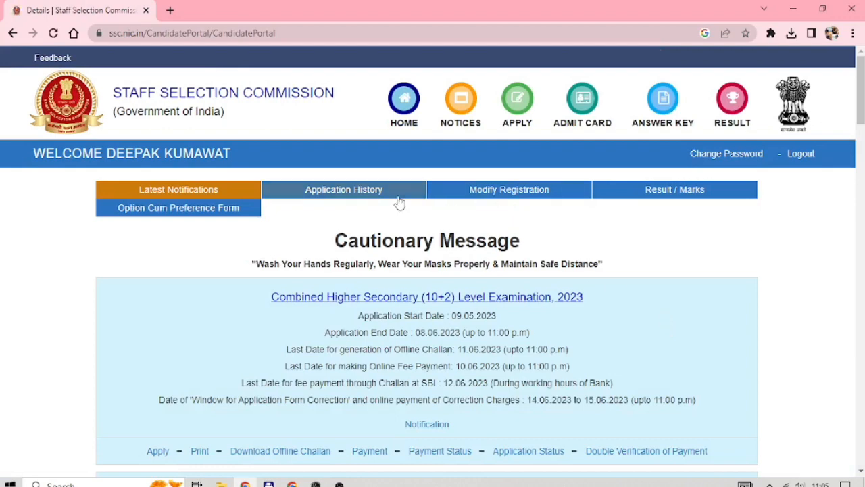
Scroll down and highlight the CHSL 2023 notice block on the notifications page
scroll(295, 305, "down", 2)
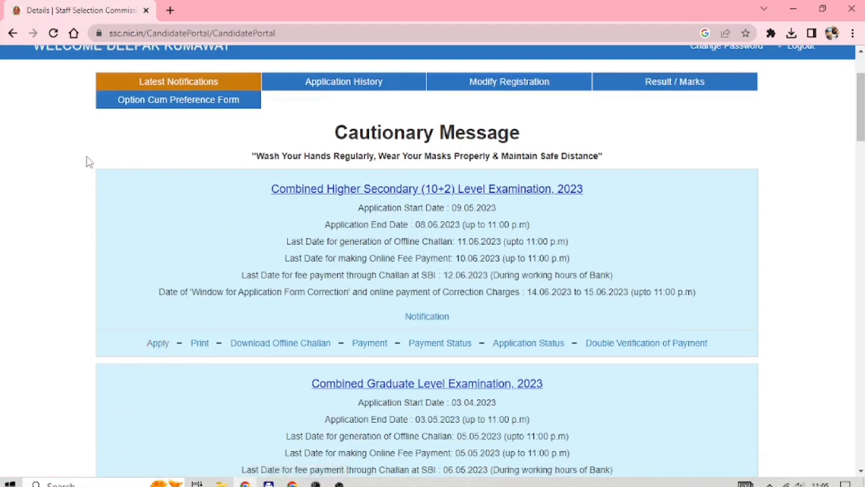
key("ctrl+a")
left_click(144, 202)
left_click_drag(263, 191, 730, 353)
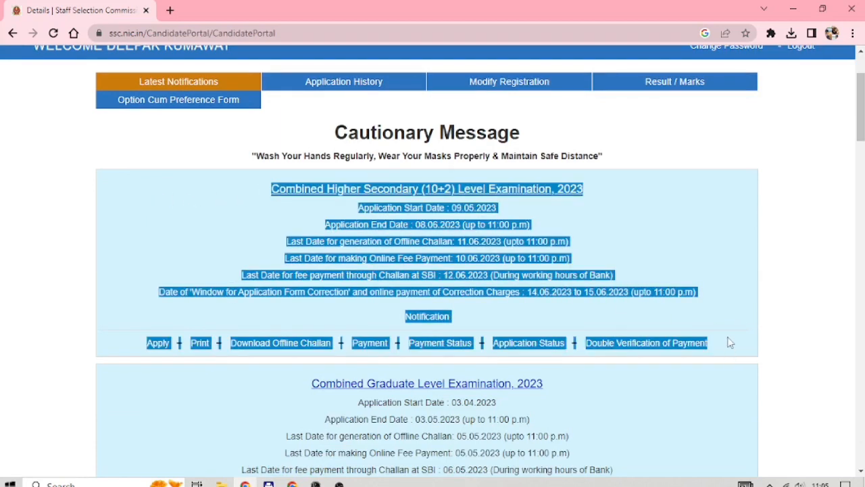
left_click(723, 303)
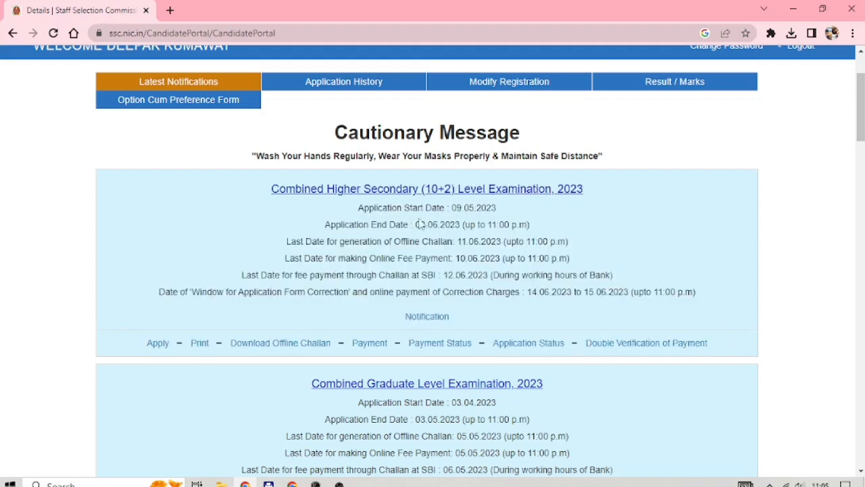
Point out the 09.05.2023–08.06.2023 application window and fee deadlines, then open the CHSL 2023 application form
left_click_drag(453, 208, 503, 213)
left_click(463, 222)
left_click_drag(415, 226, 540, 232)
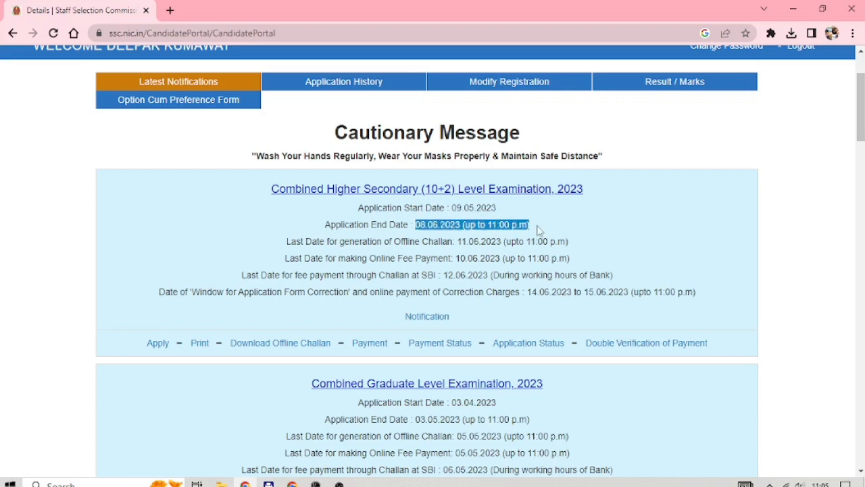
left_click(521, 229)
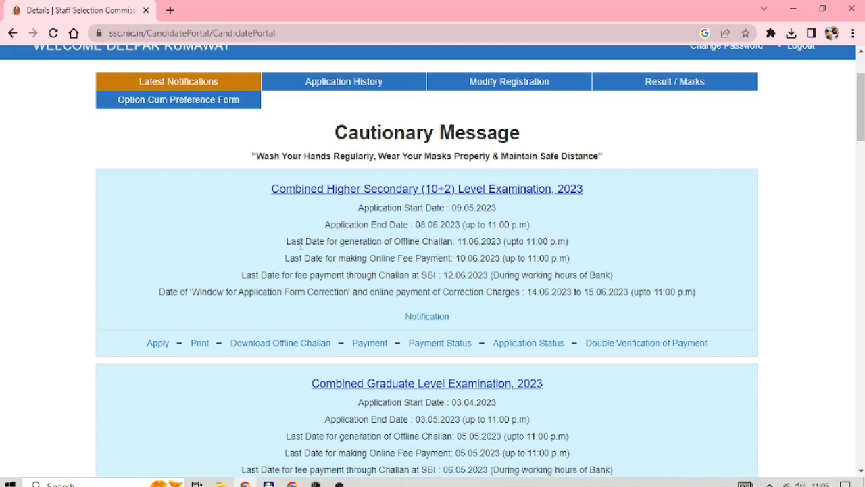
left_click_drag(287, 243, 579, 246)
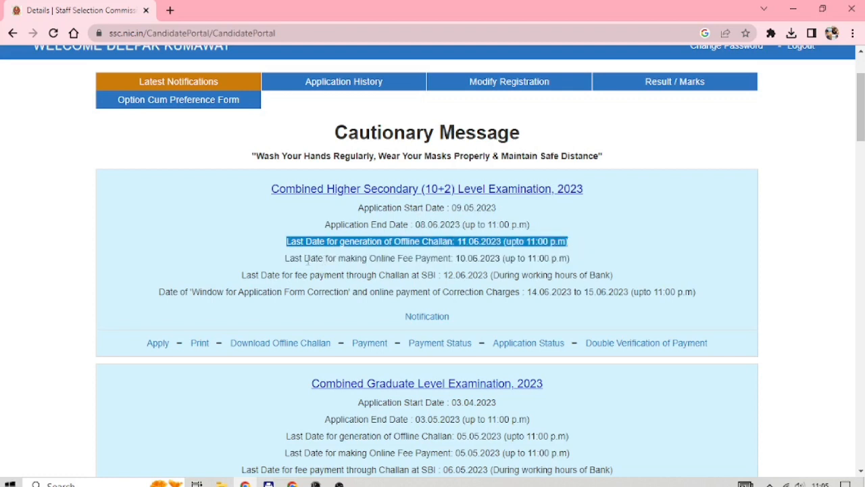
left_click_drag(285, 258, 577, 263)
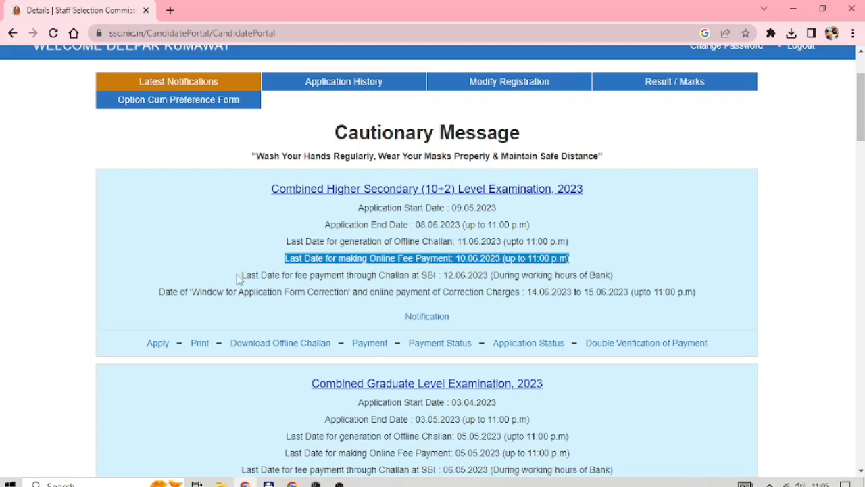
left_click_drag(242, 275, 616, 279)
left_click(617, 279)
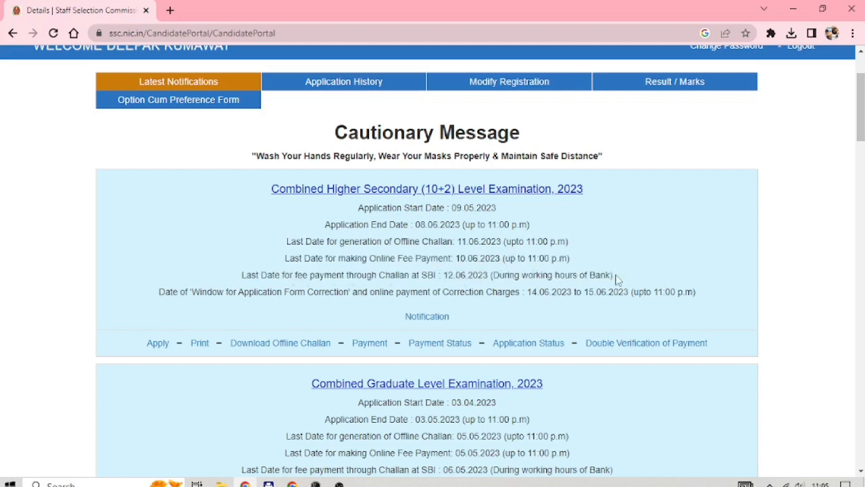
left_click(157, 344)
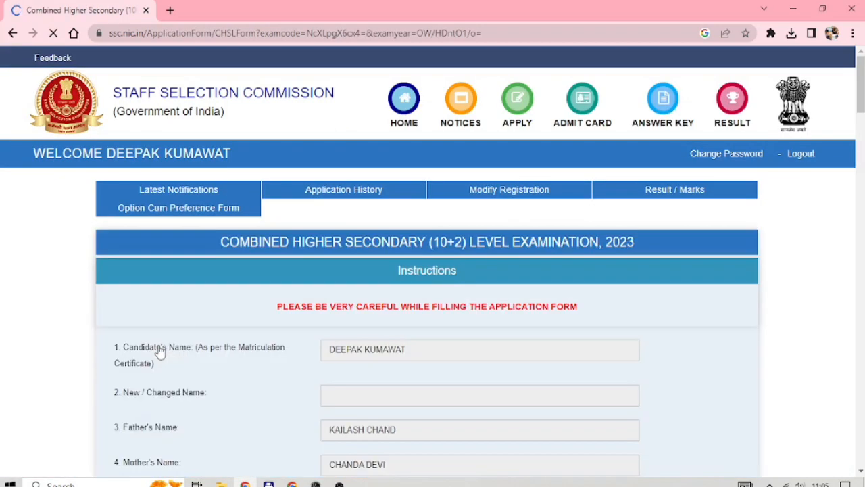
scroll(244, 320, "down", 2)
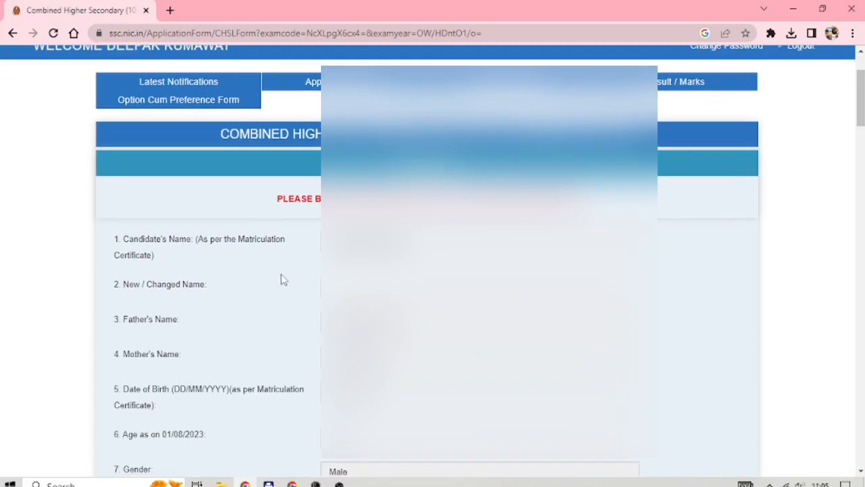
scroll(282, 279, "down", 2)
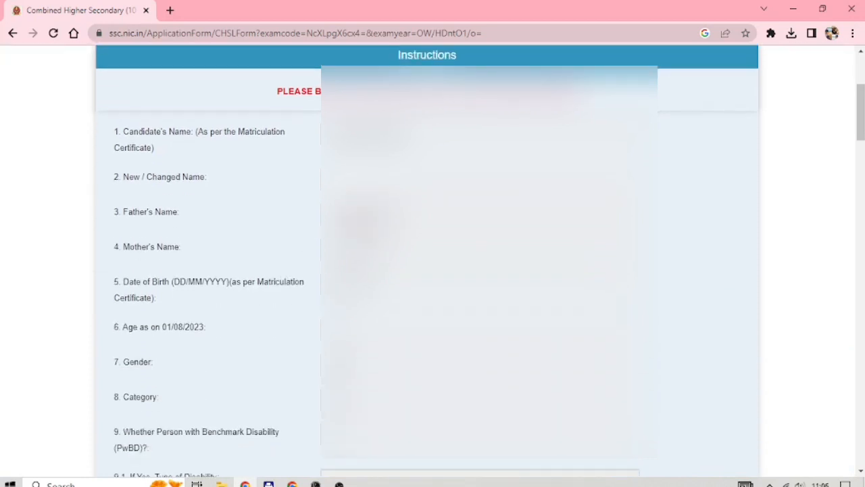
scroll(861, 127, "down", 1)
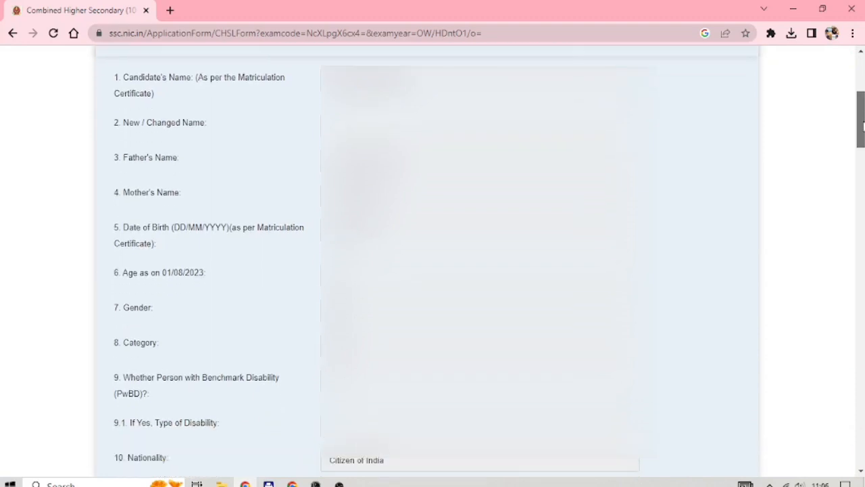
left_click_drag(861, 127, 852, 196)
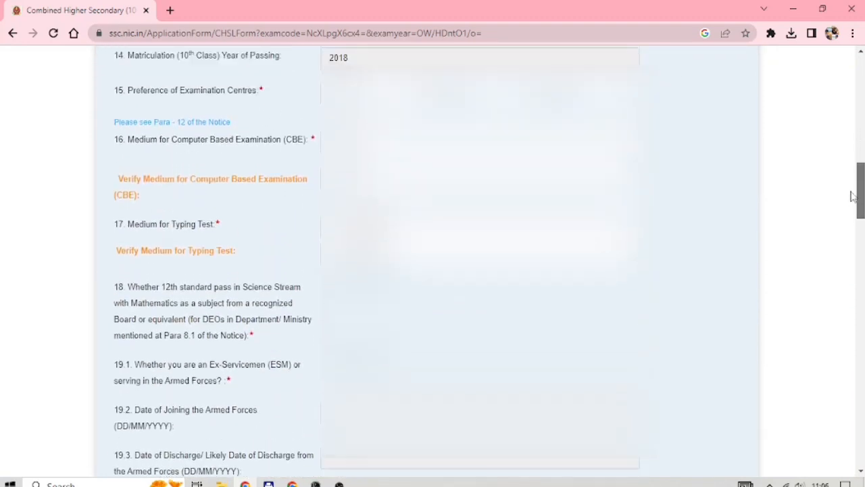
left_click(412, 93)
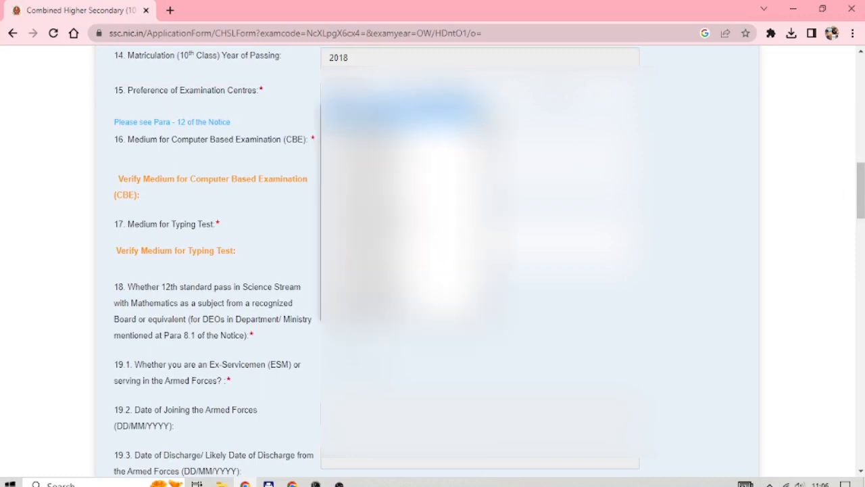
left_click(406, 93)
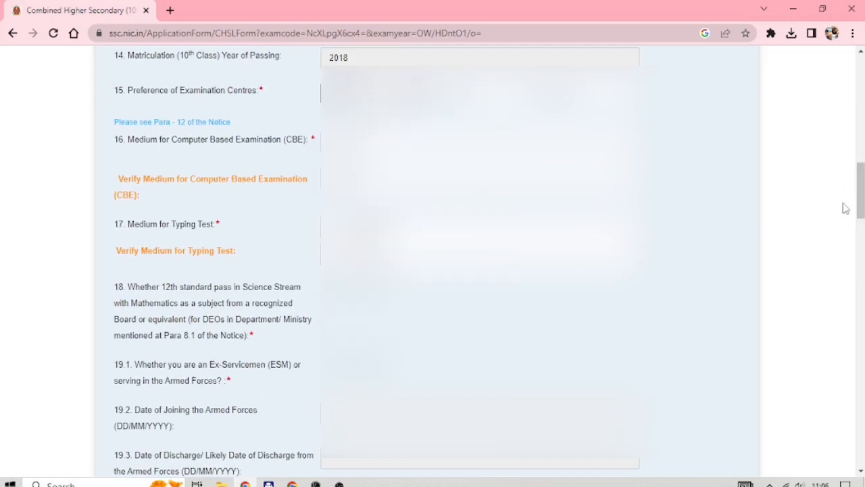
left_click_drag(859, 210, 859, 108)
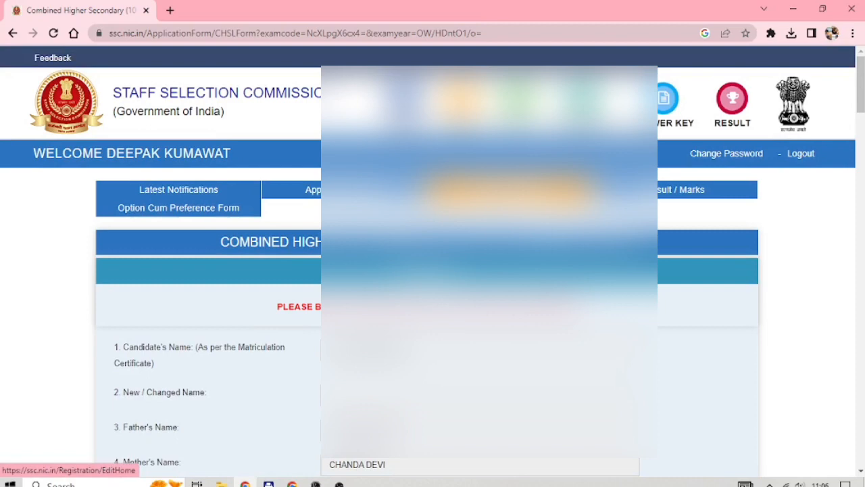
Choose NR-Sikar(2411), NR-Jaipur(2405) and NR-Ajmer(2401) as exam centres 1, 2 and 3
scroll(473, 270, "down", 9)
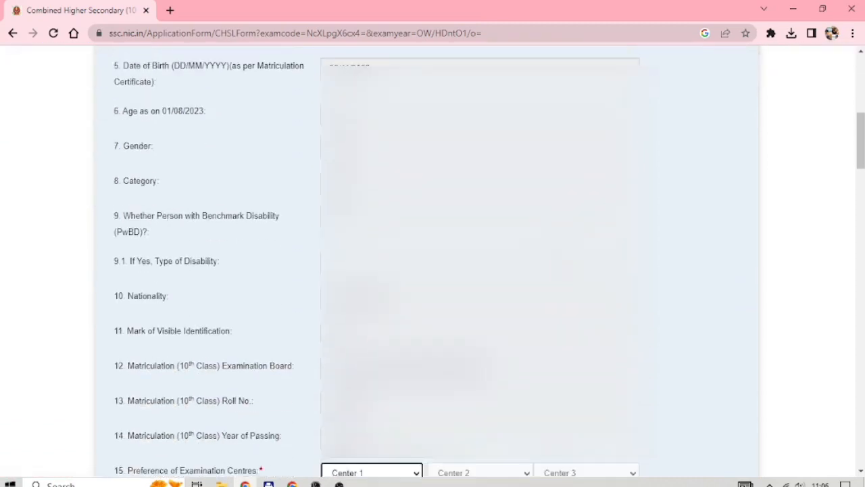
scroll(383, 89, "down", 4)
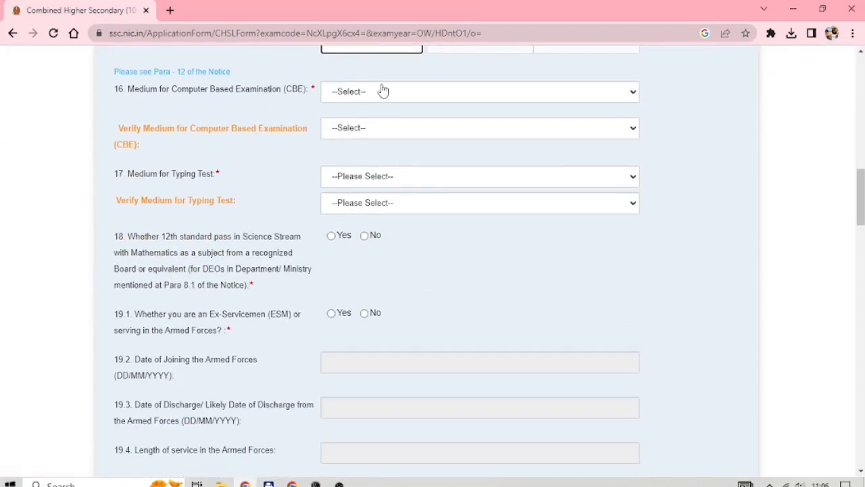
scroll(381, 74, "up", 3)
left_click(378, 157)
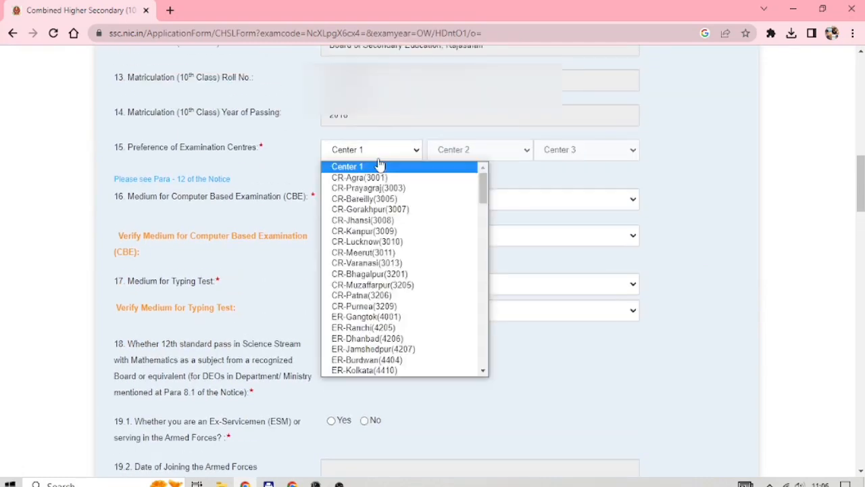
scroll(399, 271, "down", 10)
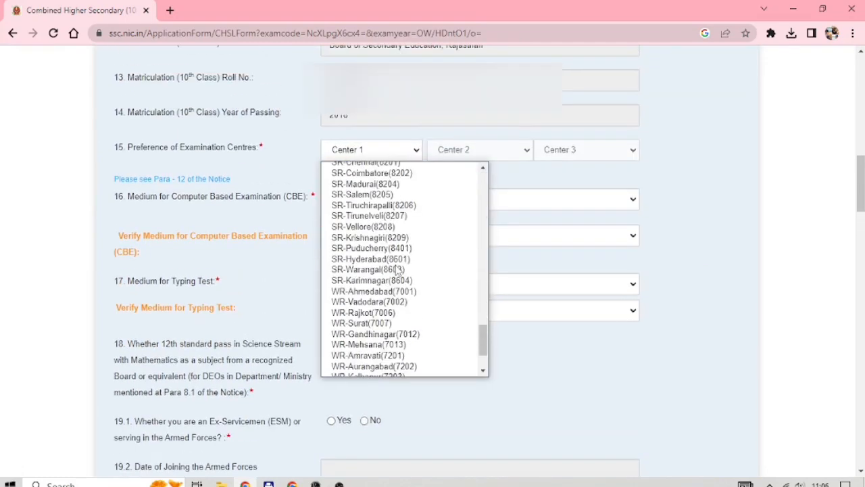
scroll(397, 270, "up", 5)
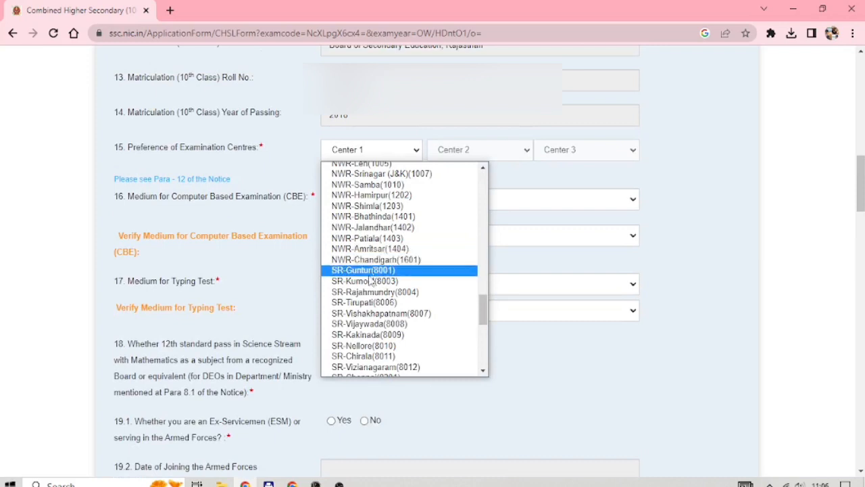
scroll(371, 280, "up", 2)
scroll(371, 280, "up", 4)
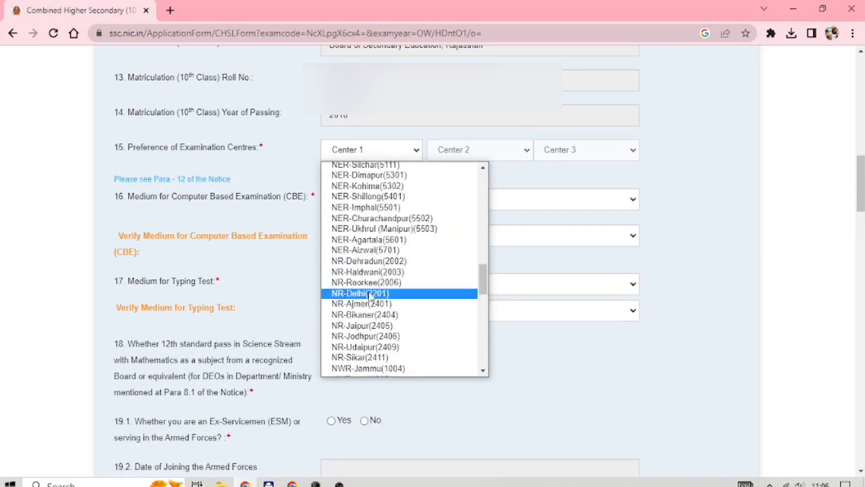
left_click(368, 357)
left_click(461, 158)
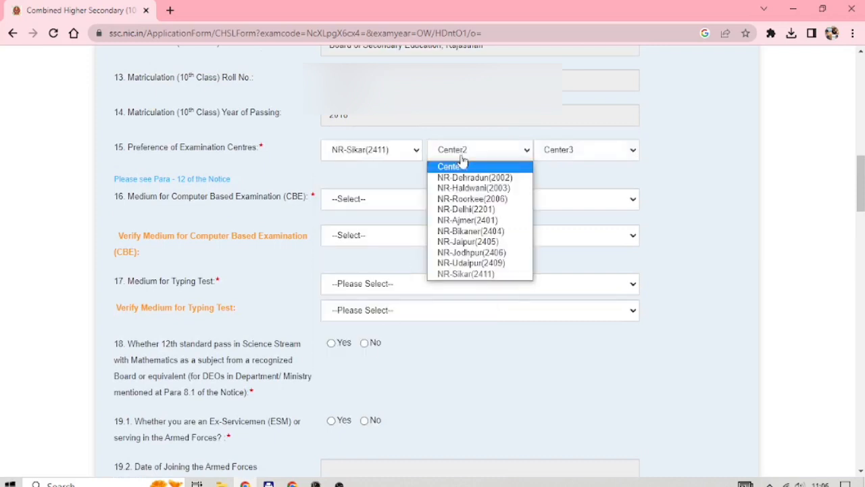
left_click(463, 245)
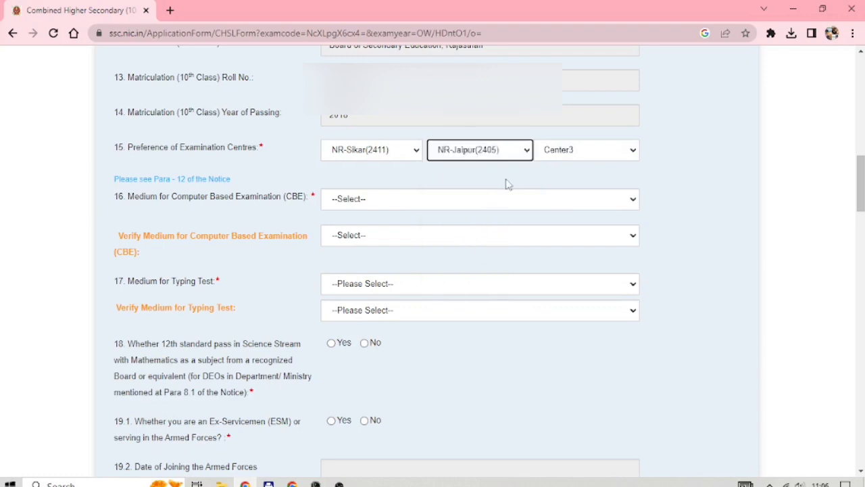
left_click(552, 153)
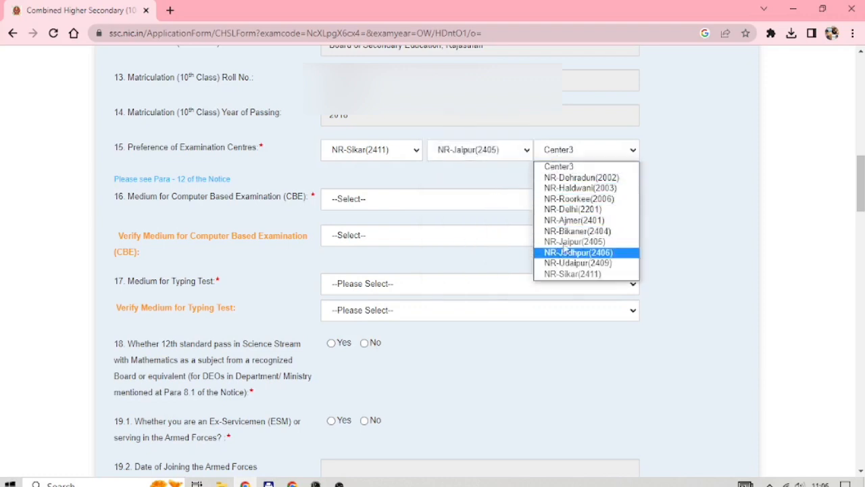
left_click(557, 218)
left_click(395, 206)
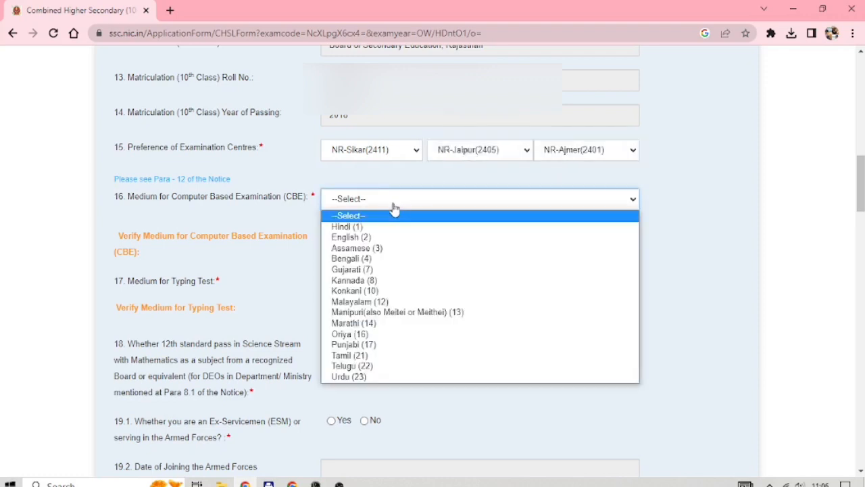
Set and verify Hindi (1) as CBE medium and English as typing medium, and answer Yes to question 18
left_click(388, 230)
left_click(389, 238)
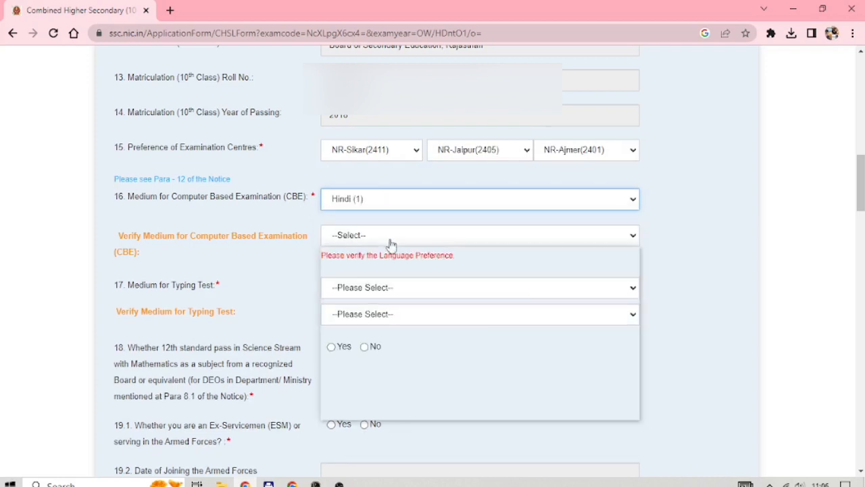
left_click(387, 263)
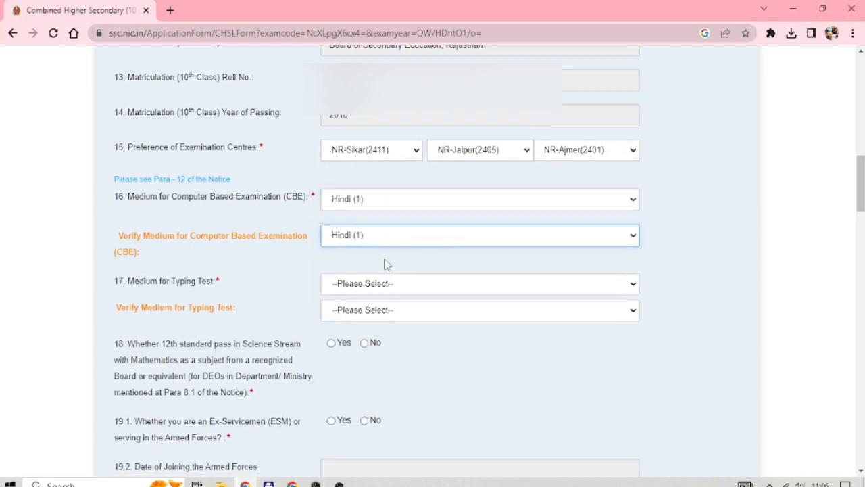
left_click(377, 284)
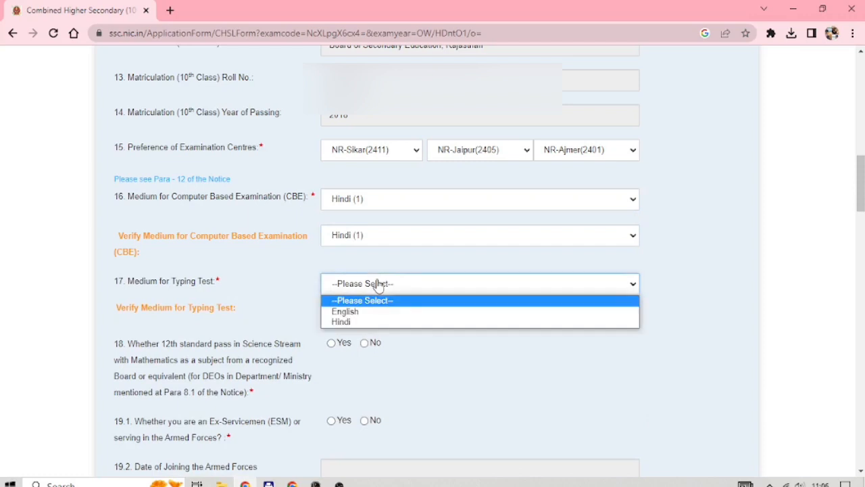
left_click(371, 313)
left_click(371, 310)
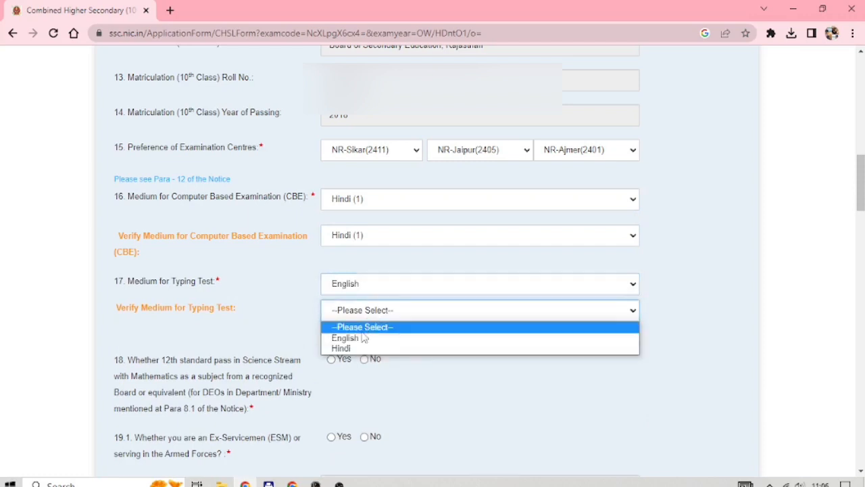
left_click(362, 339)
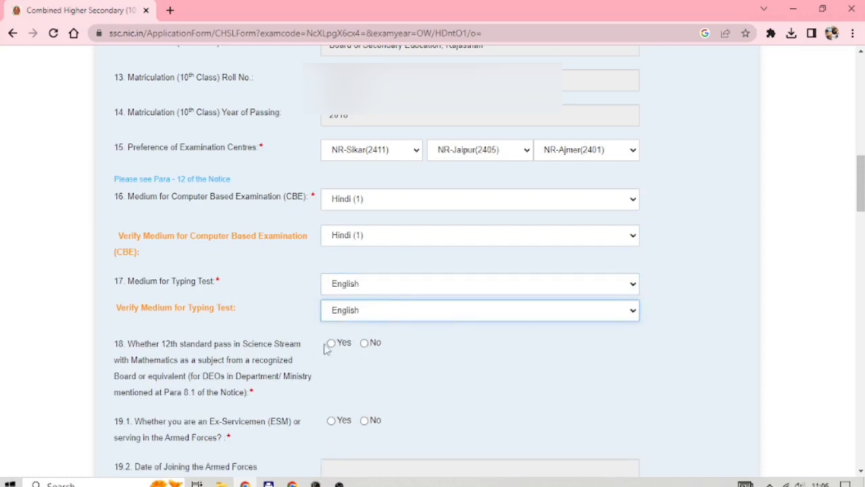
left_click(330, 346)
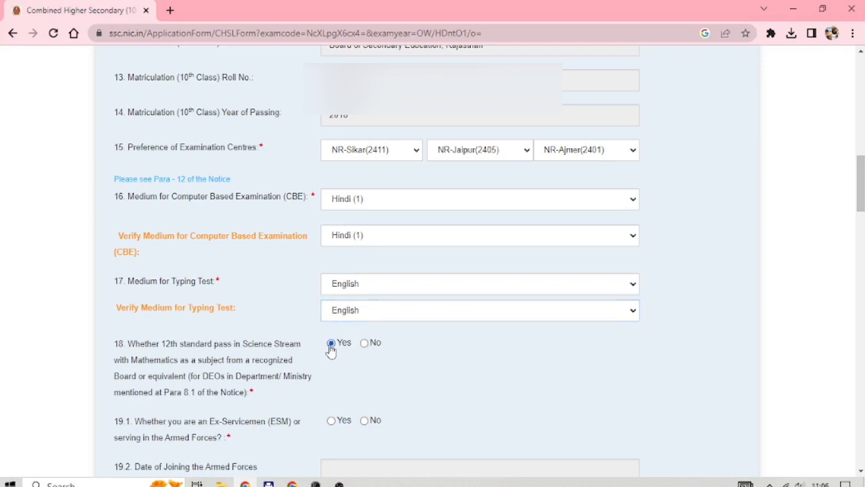
Answer No to the ex-servicemen question 19.1 and the physical-limitation question 20.3
scroll(330, 351, "down", 2)
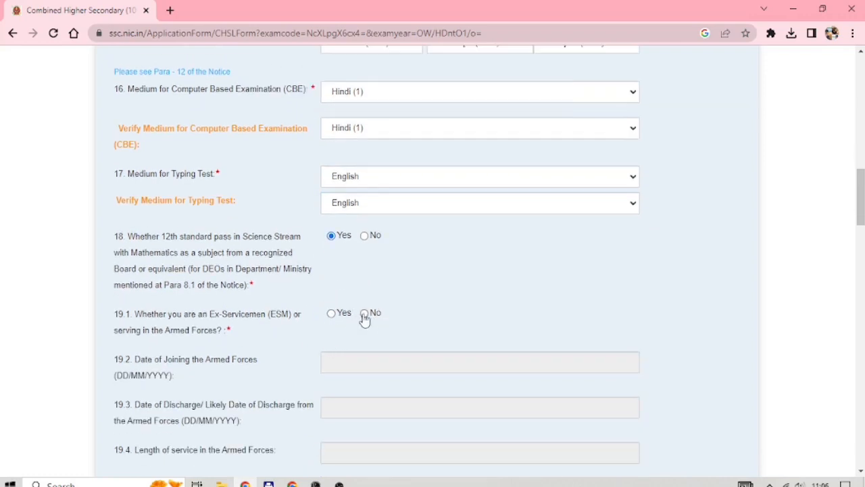
left_click(365, 314)
scroll(371, 321, "down", 5)
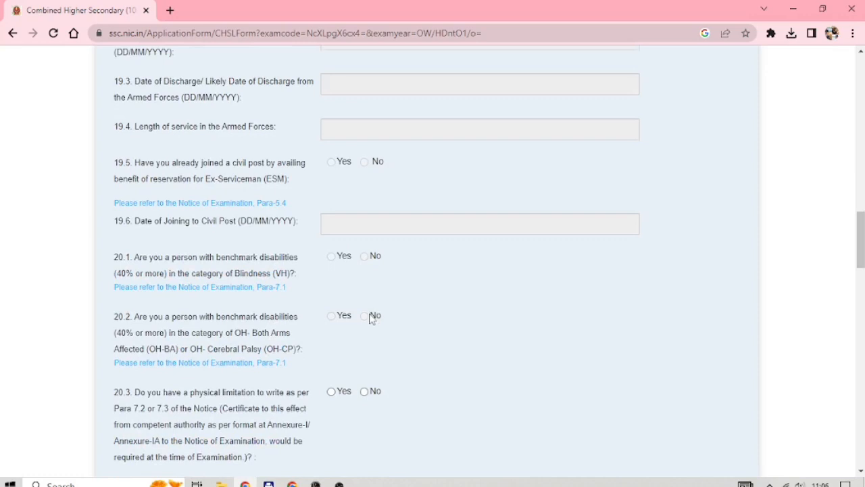
scroll(362, 300, "down", 2)
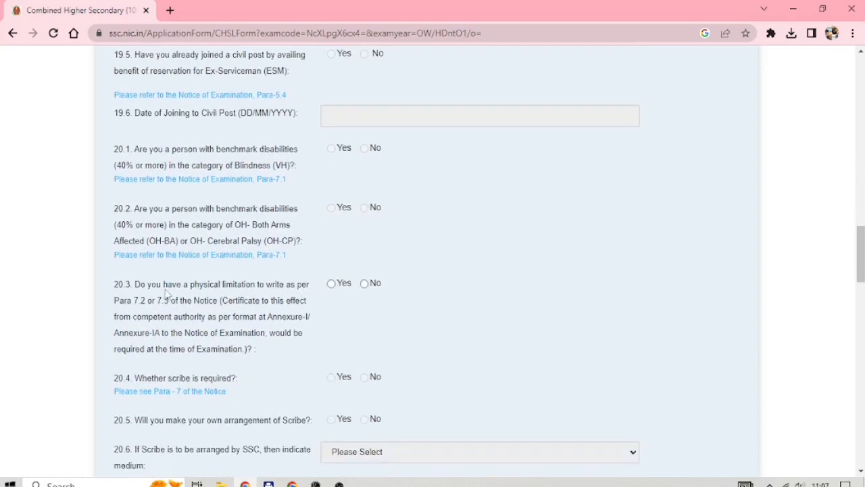
left_click_drag(133, 287, 232, 340)
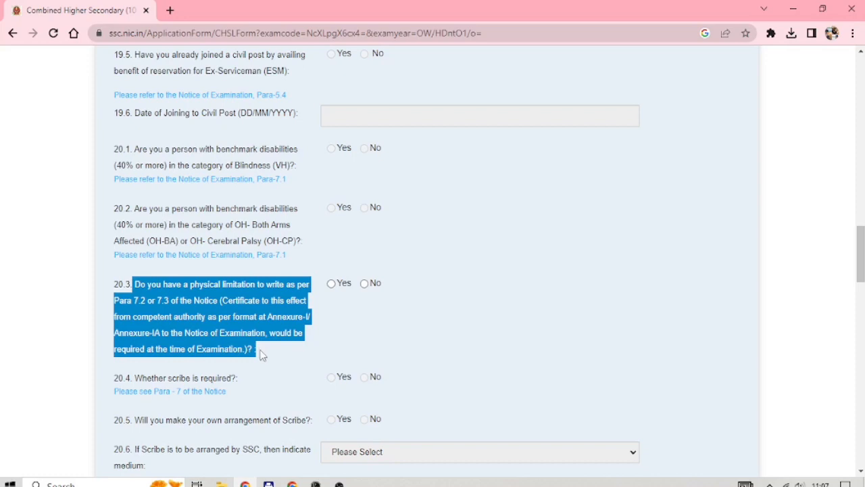
left_click(365, 283)
Briefly pick Yes for age relaxation to view the code list, then set question 21.1 to No
scroll(436, 338, "down", 2)
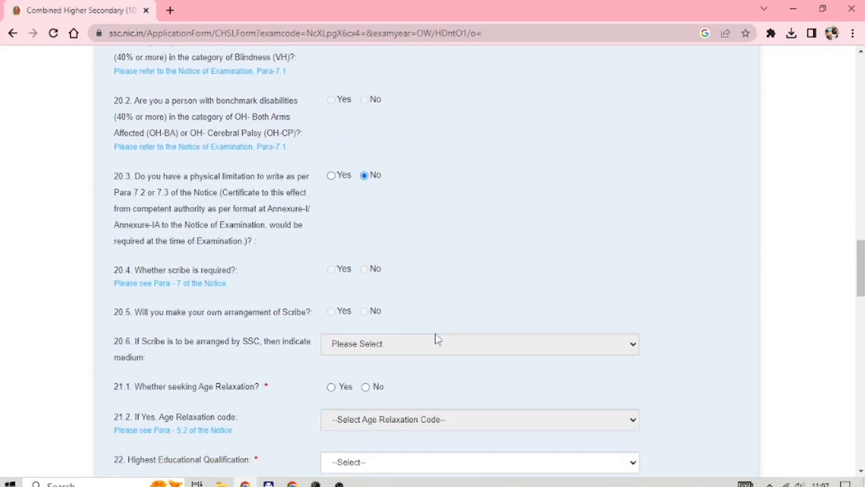
scroll(435, 334, "down", 2)
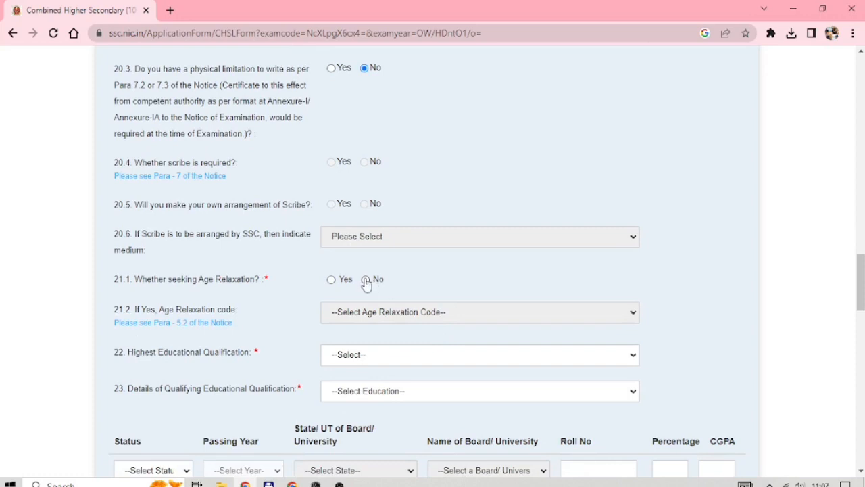
left_click(331, 280)
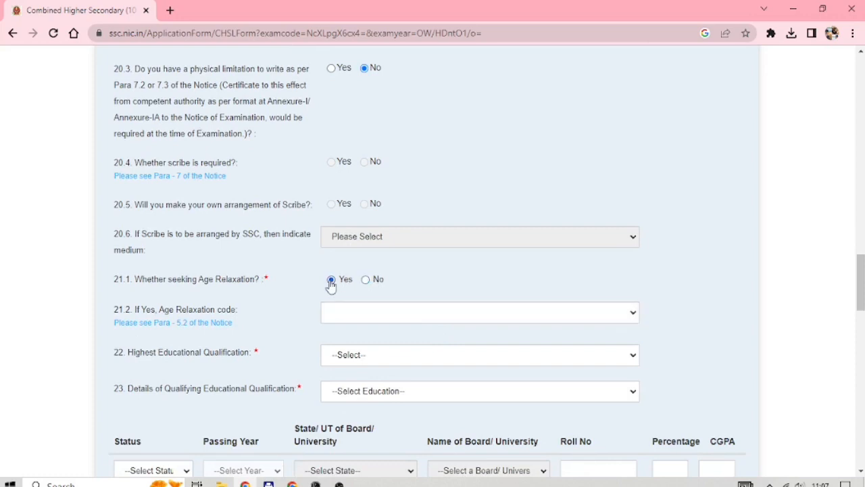
left_click(358, 314)
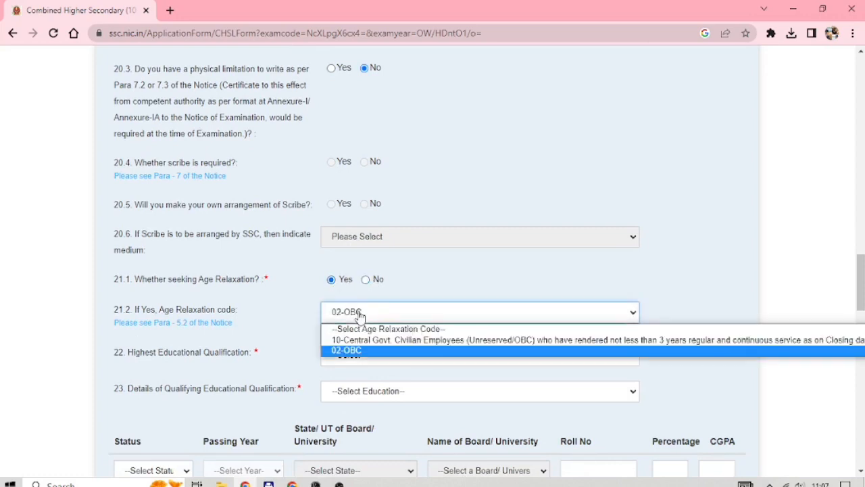
left_click(360, 315)
left_click(366, 280)
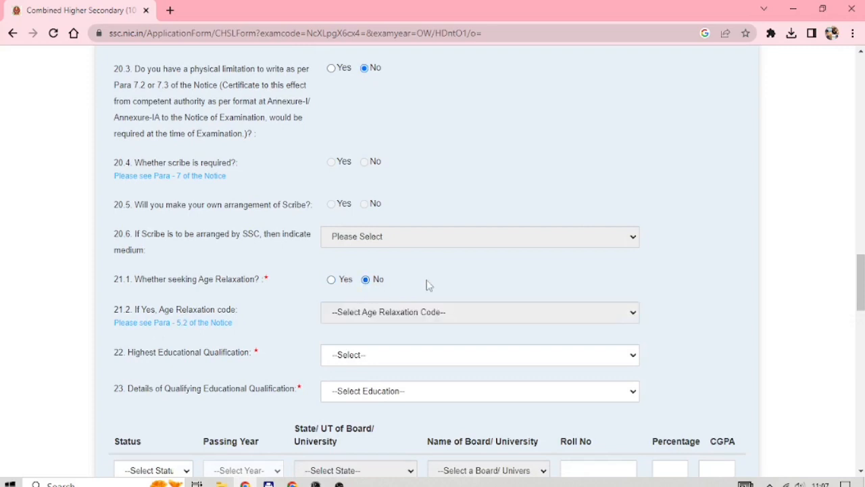
scroll(427, 284, "down", 2)
left_click(390, 249)
Set highest qualification to B.Sc. (9) and qualifying education to 12th Standard
scroll(388, 326, "down", 3)
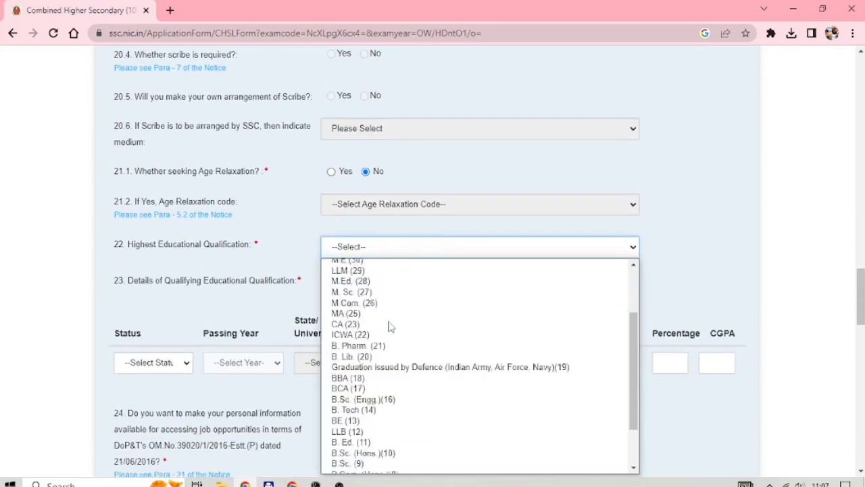
scroll(390, 326, "down", 2)
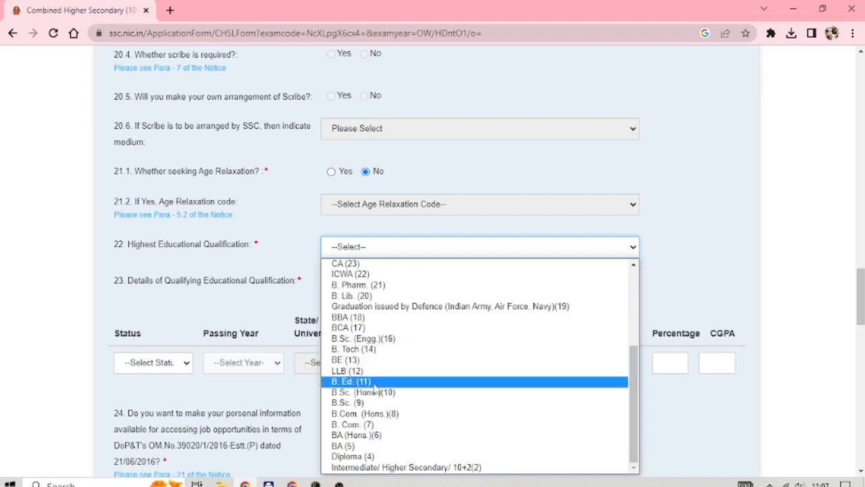
left_click(376, 402)
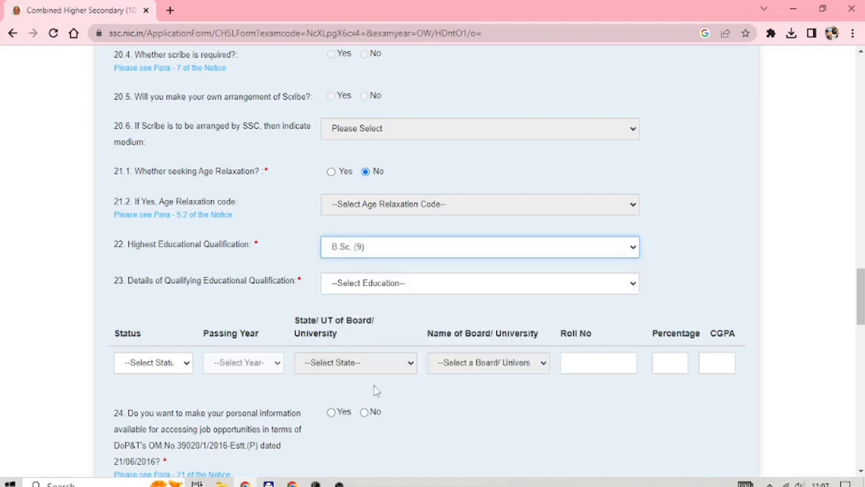
left_click(391, 285)
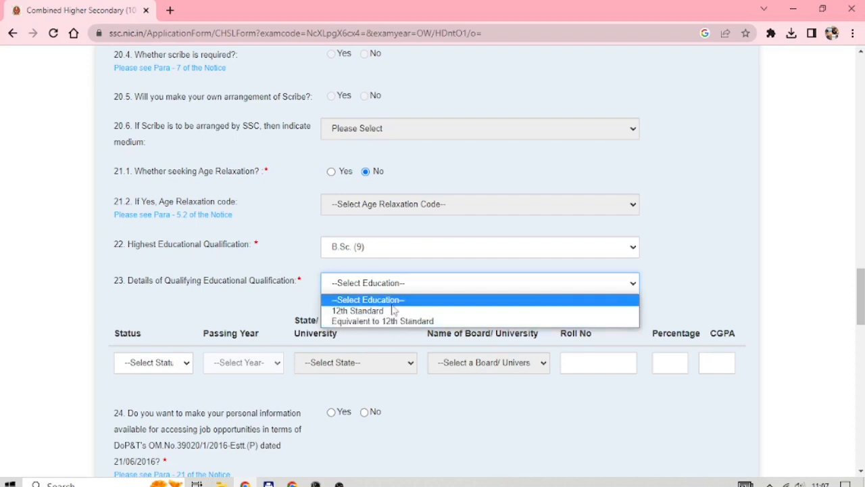
left_click(392, 311)
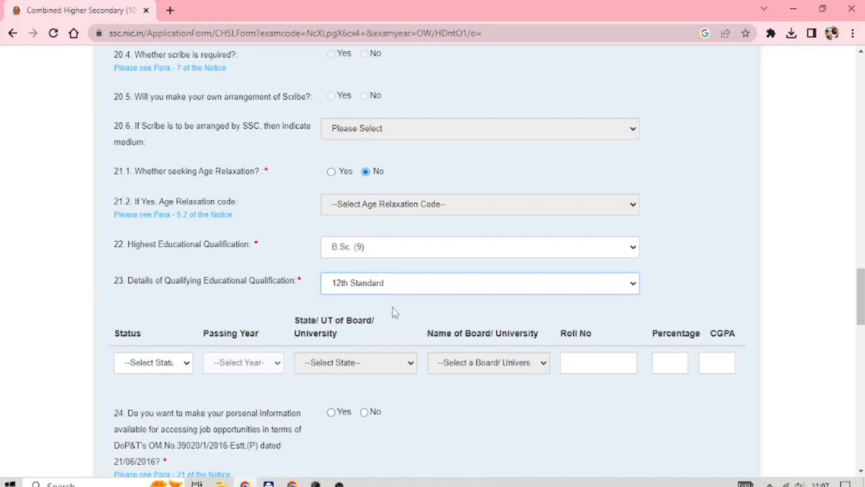
Mark the 12th Standard row as Passed with passing year 2020
left_click(169, 363)
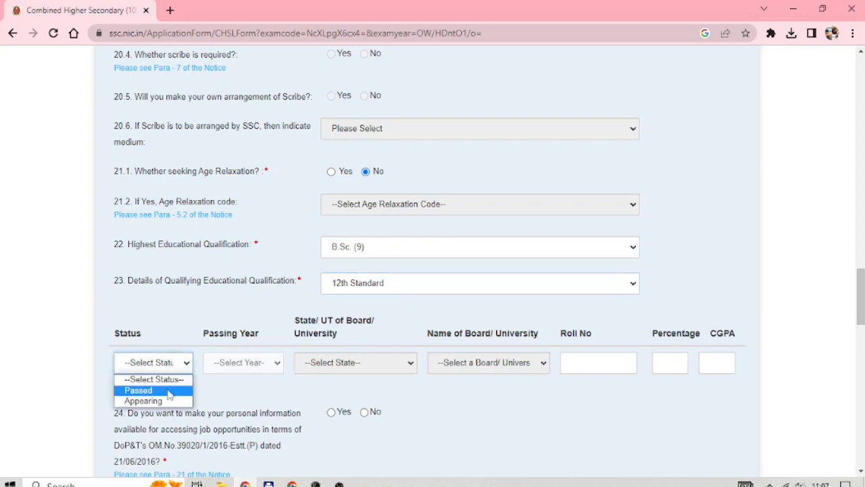
left_click(169, 390)
left_click(166, 367)
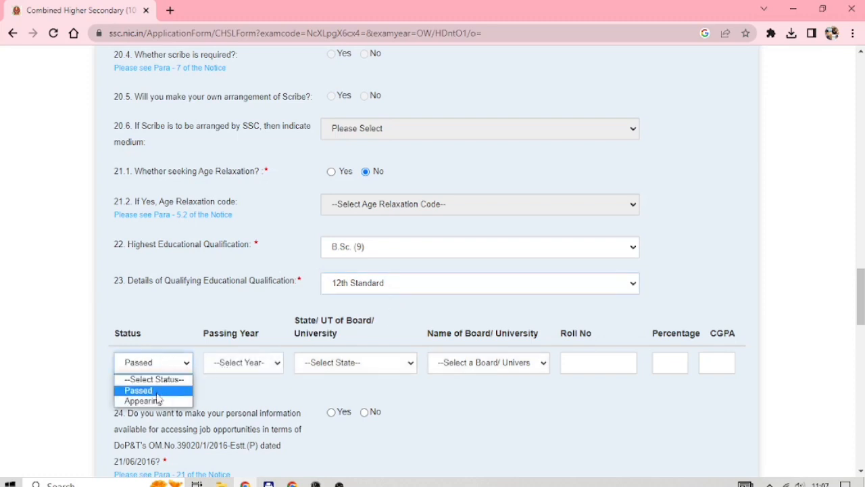
left_click(155, 401)
left_click(158, 369)
left_click(161, 390)
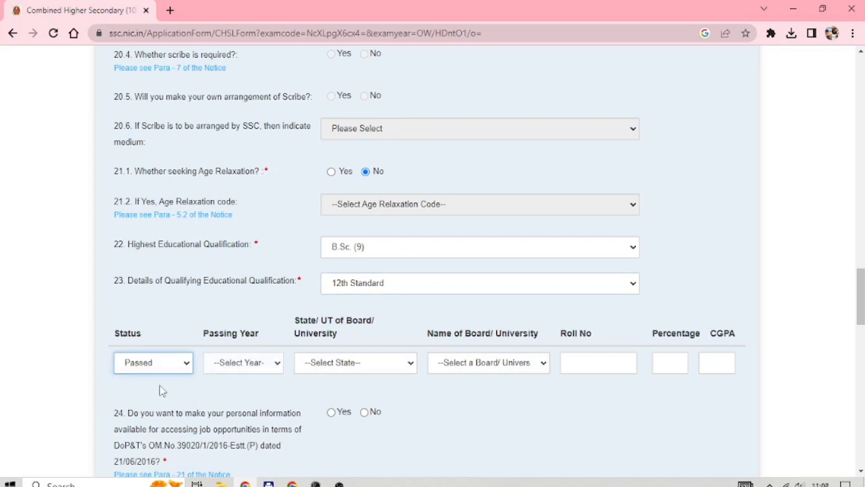
left_click(223, 364)
scroll(238, 250, "down", 7)
scroll(238, 250, "down", 2)
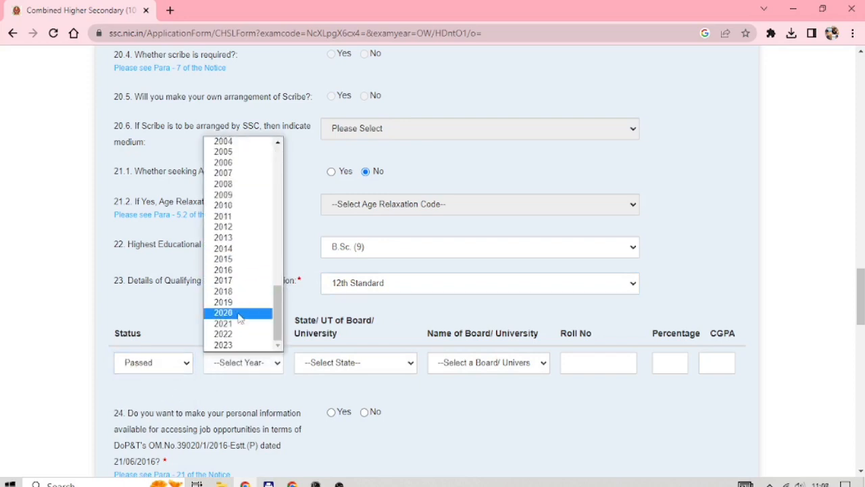
left_click(239, 315)
Pick the Rajasthan board, enter the roll number and a percentage of 81.80
left_click(317, 376)
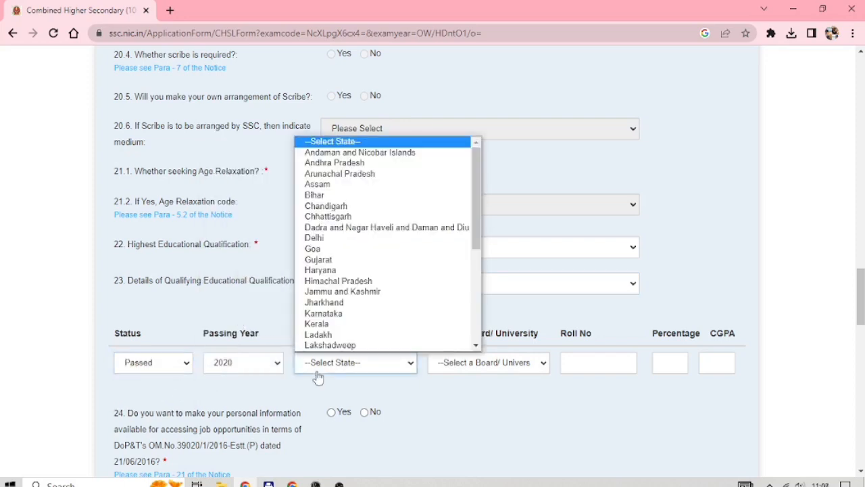
scroll(331, 278, "down", 6)
left_click(336, 274)
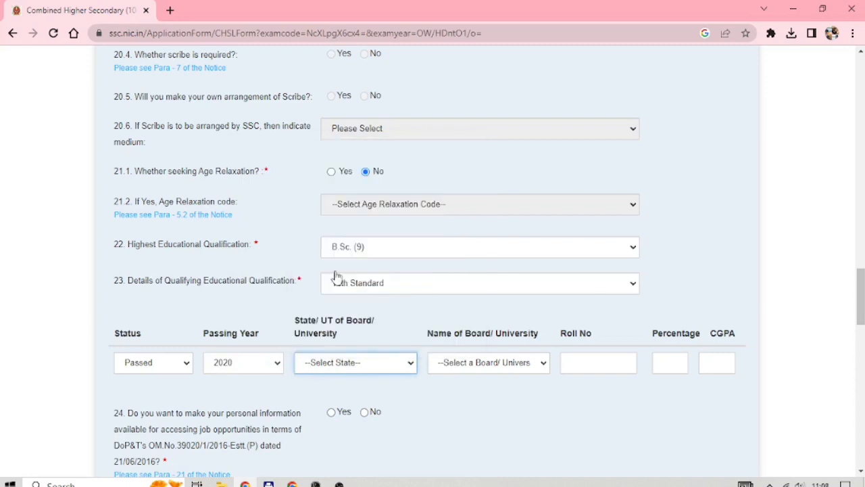
left_click(460, 363)
left_click(459, 393)
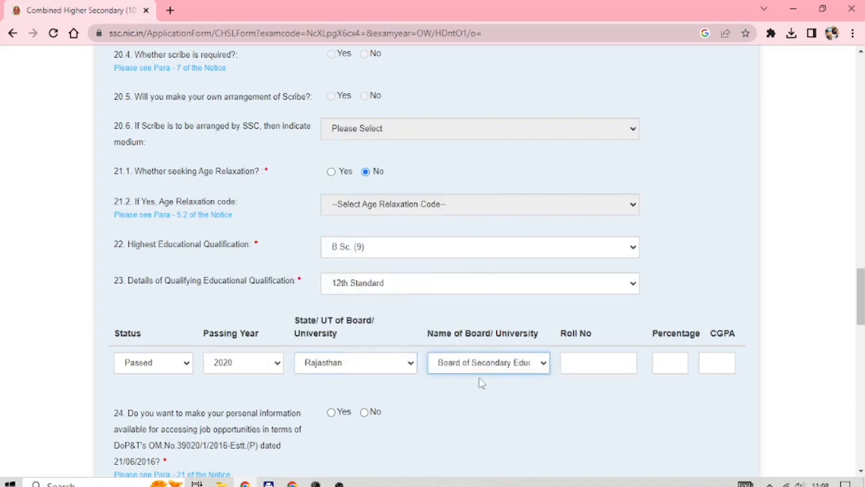
left_click(571, 368)
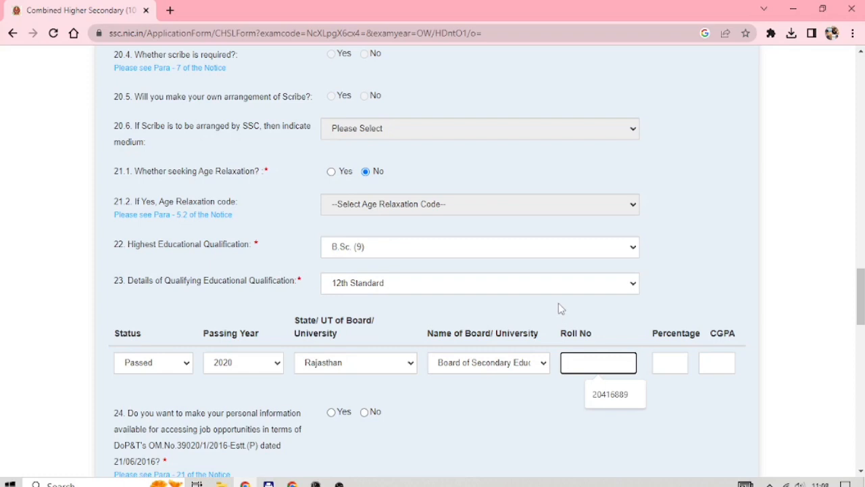
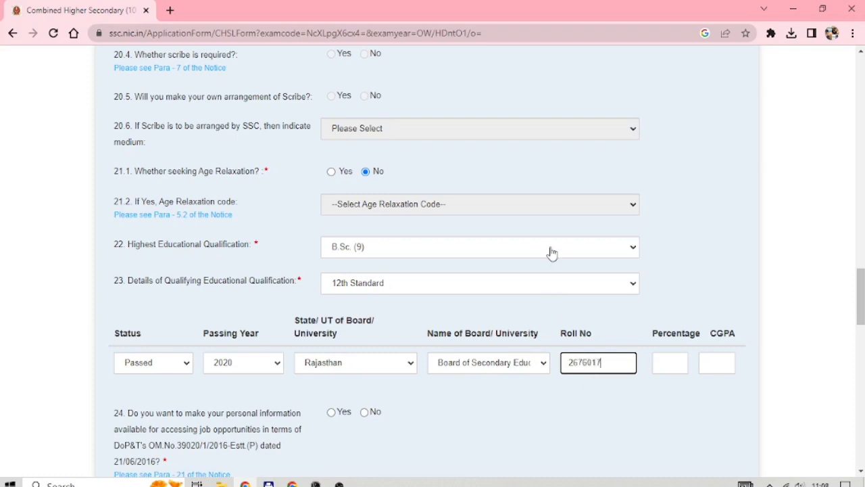
left_click(669, 363)
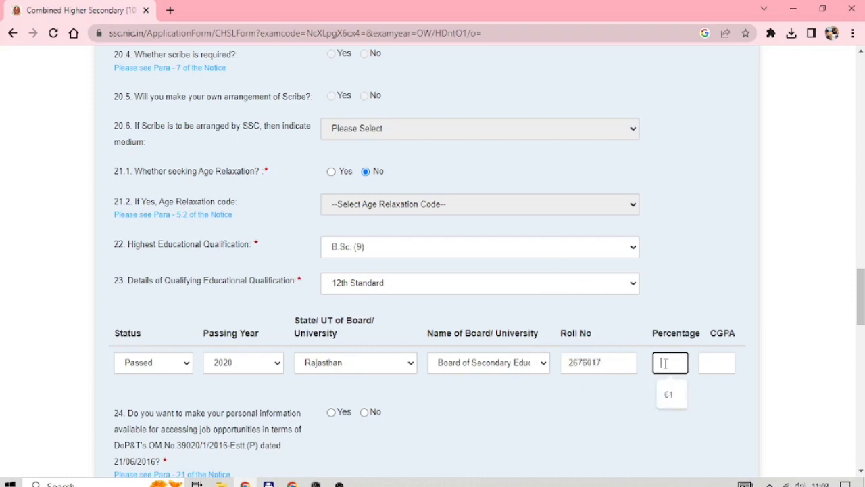
type("81.80")
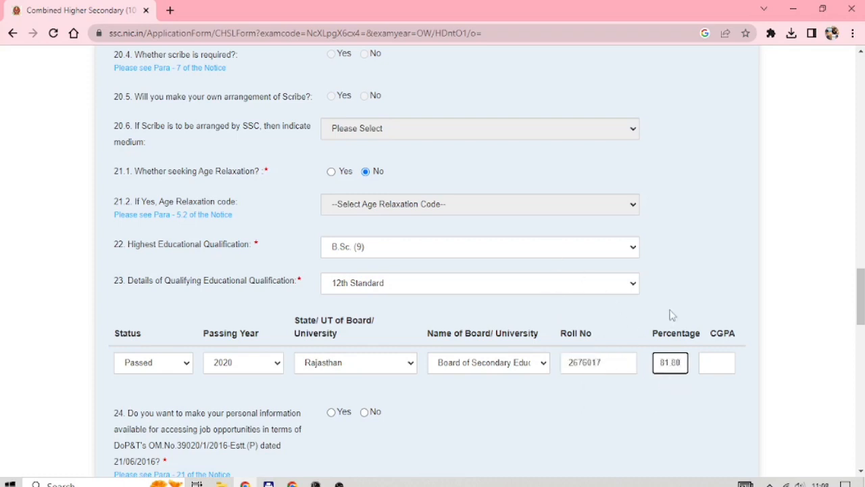
Answer Yes to sharing personal information for job opportunities in item 24
left_click(333, 414)
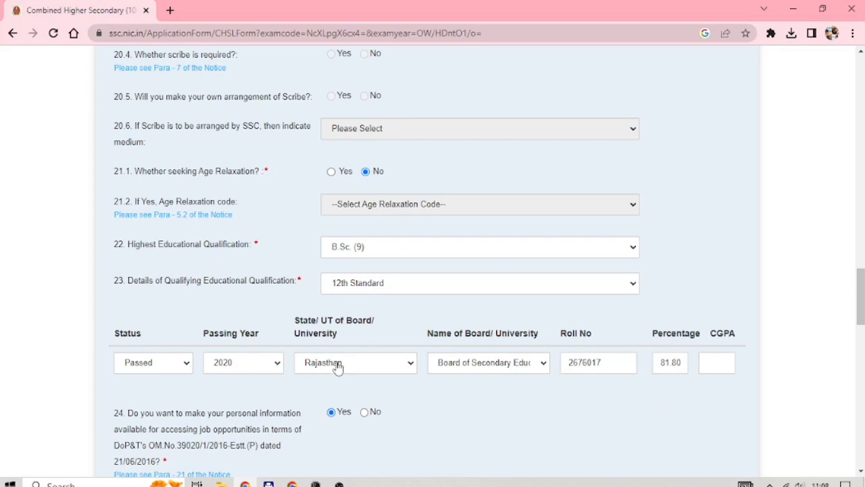
scroll(338, 367, "down", 3)
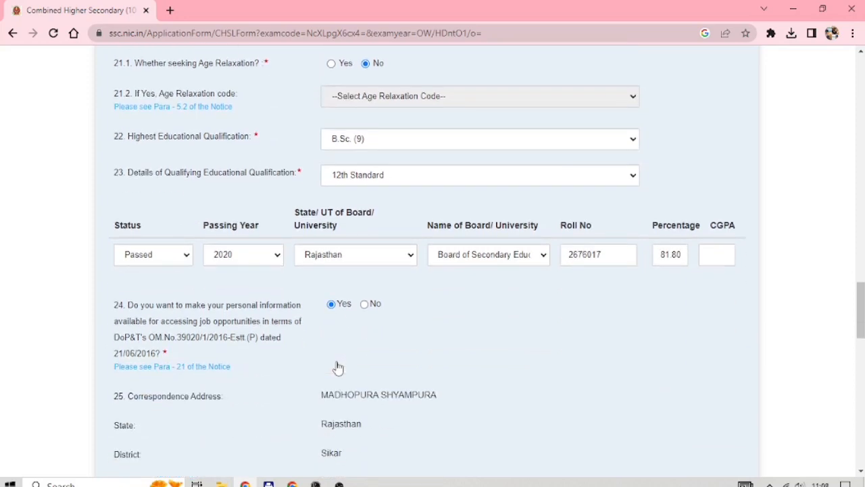
scroll(338, 367, "down", 3)
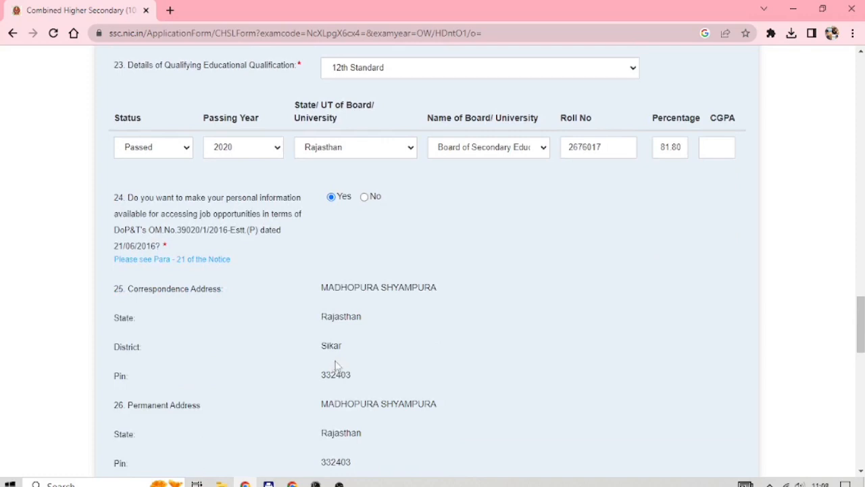
scroll(338, 366, "down", 8)
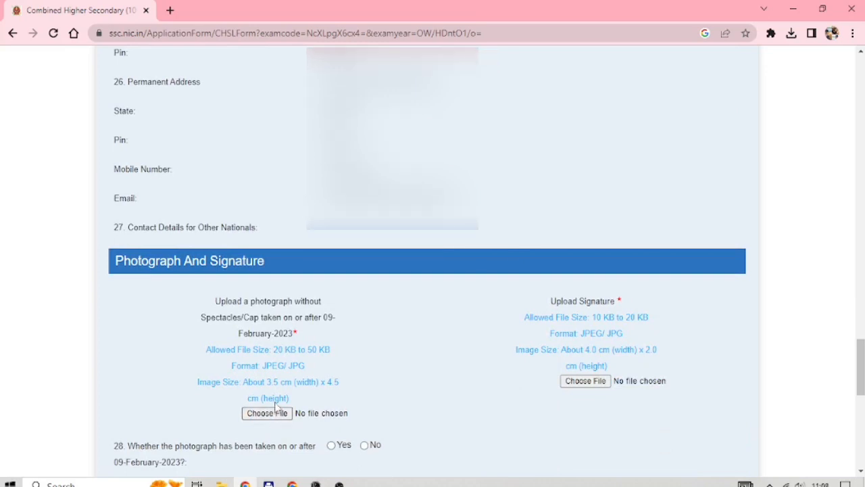
scroll(270, 420, "down", 3)
Upload DEEP.jpg as the photograph and Deep Sign.jpg as the signature
left_click(278, 311)
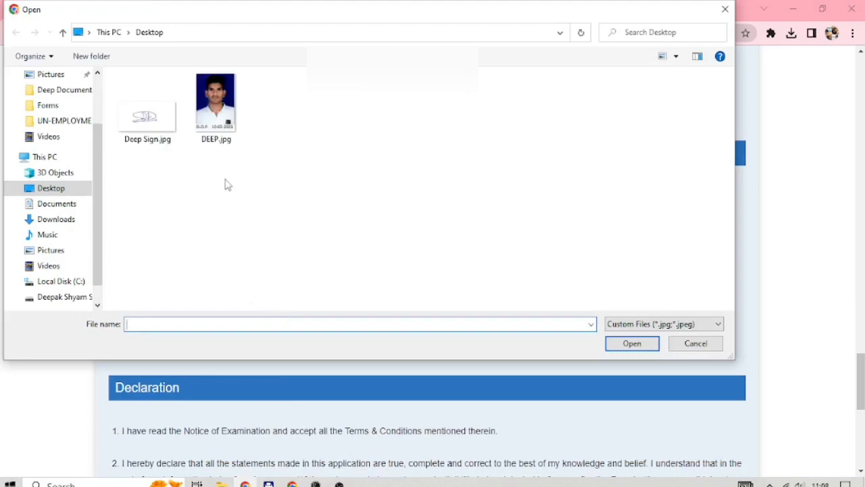
double_click(217, 108)
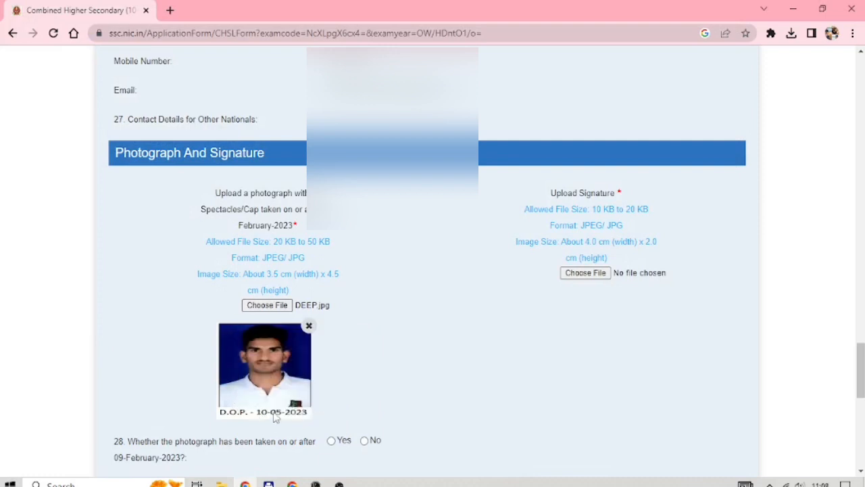
left_click(577, 272)
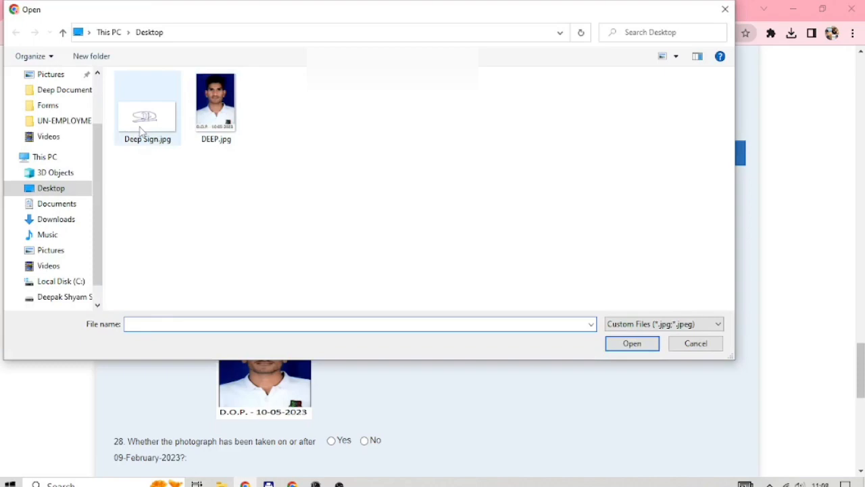
double_click(140, 131)
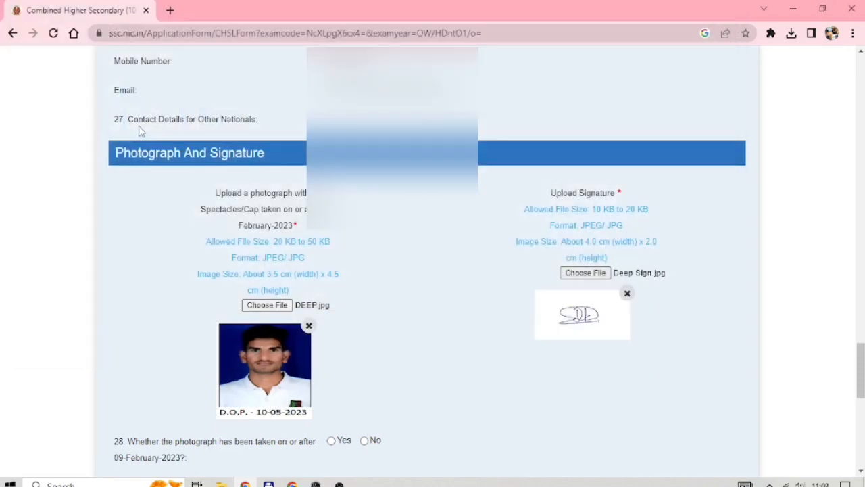
Confirm the photo was taken after 09-February-2023 and accept the Aadhaar verification declaration
scroll(140, 131, "down", 3)
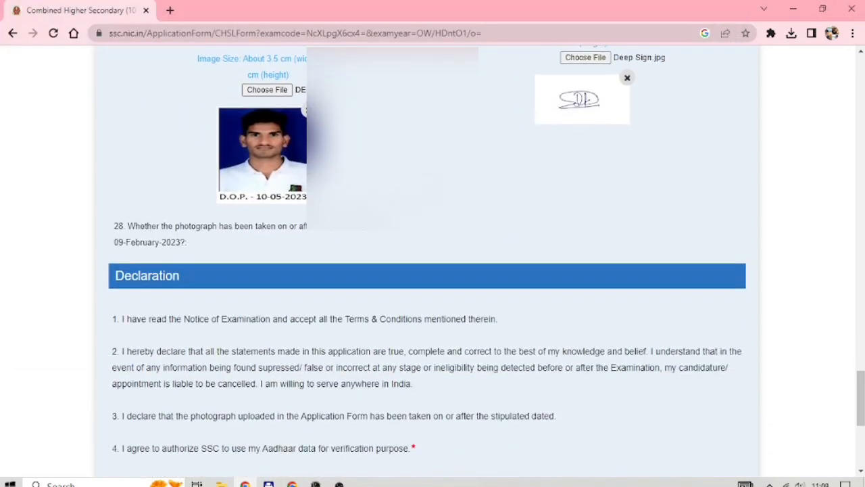
left_click(331, 227)
scroll(331, 194, "down", 2)
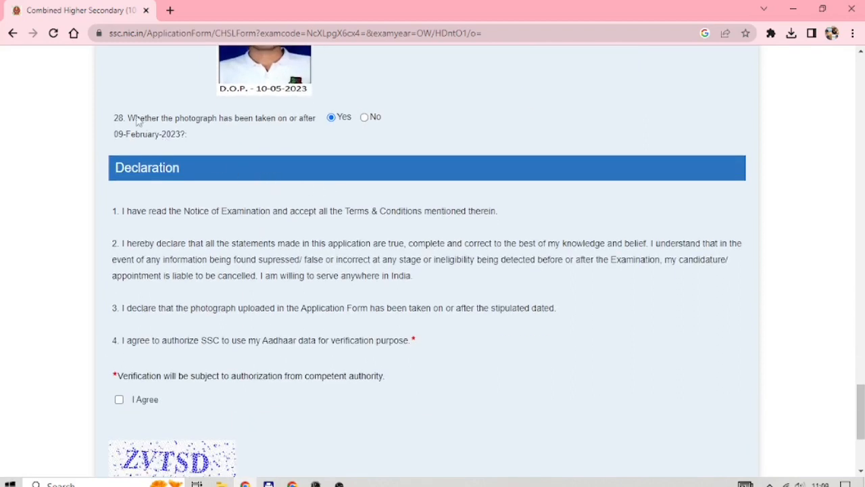
left_click_drag(129, 118, 188, 147)
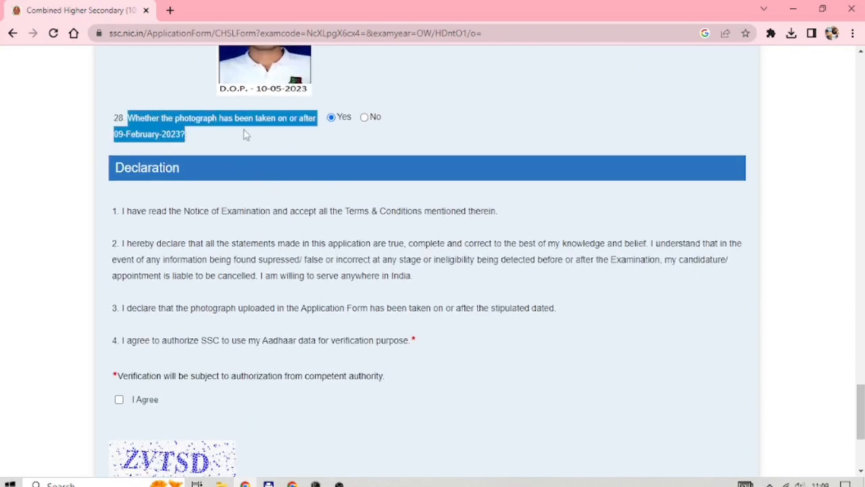
scroll(149, 224, "down", 3)
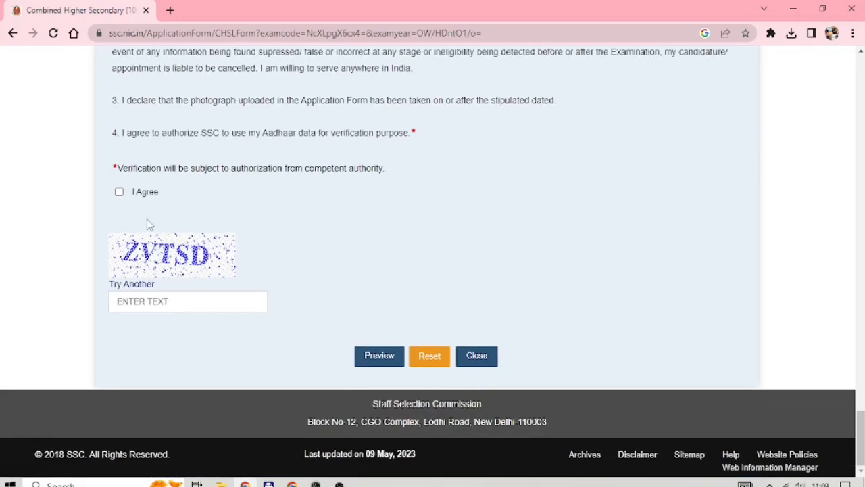
left_click(119, 192)
Enter the captcha text and bring up the application form preview
left_click(169, 303)
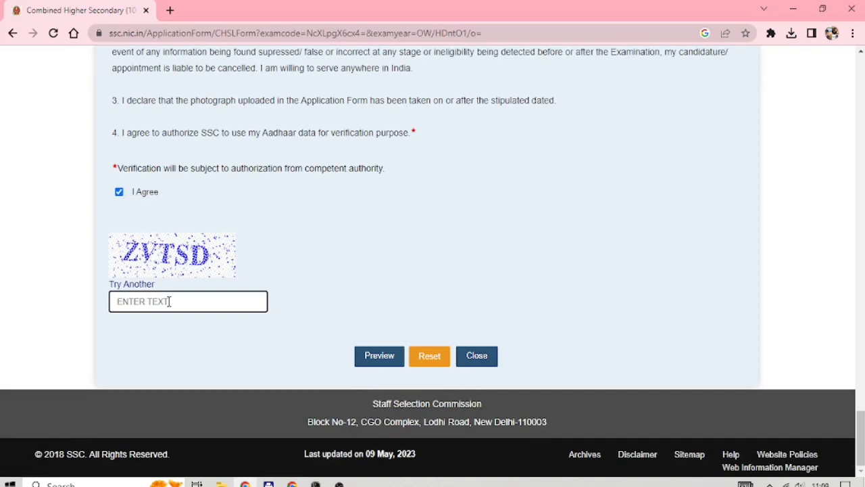
type("ZVTSD")
left_click(189, 342)
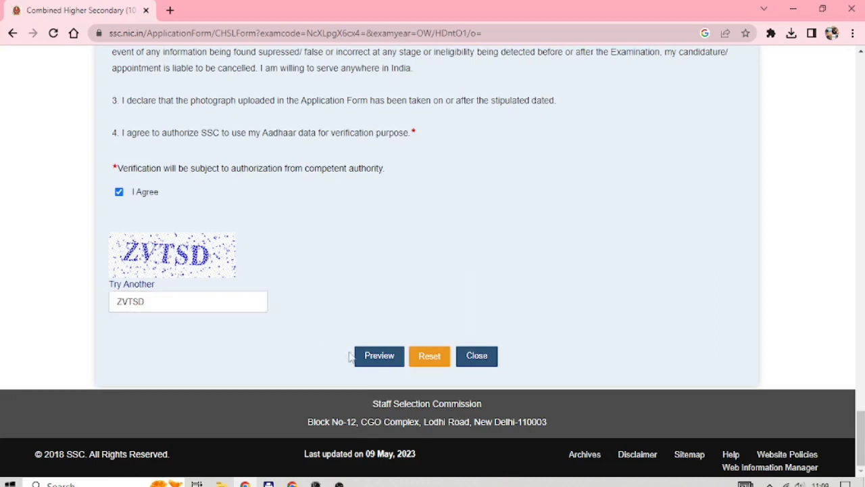
left_click(385, 355)
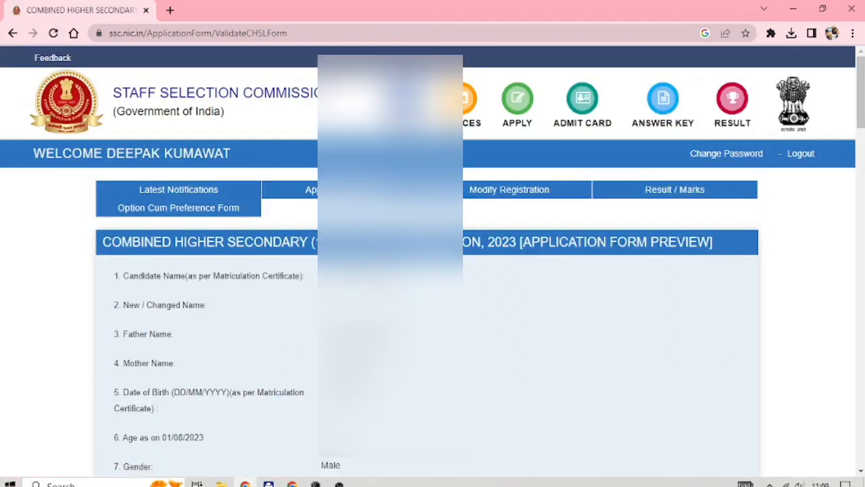
Scroll through the CHSL 2023 preview, submit the application and confirm with OK
scroll(433, 270, "down", 3)
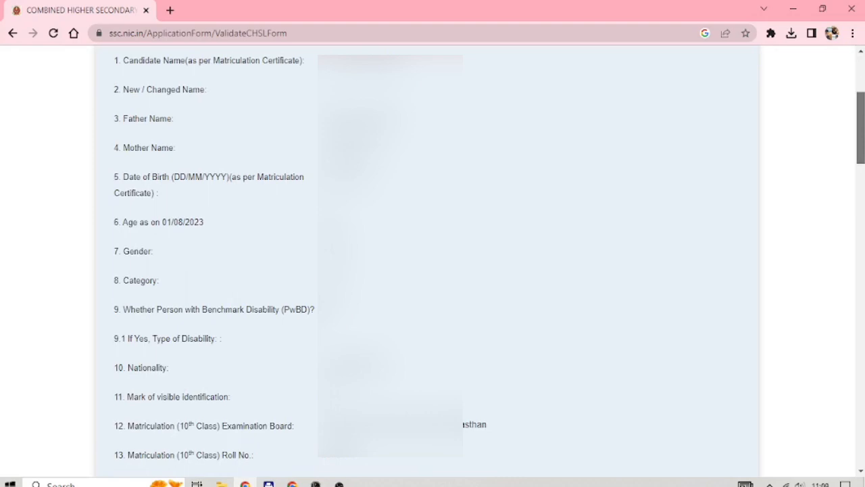
left_click_drag(861, 125, 831, 440)
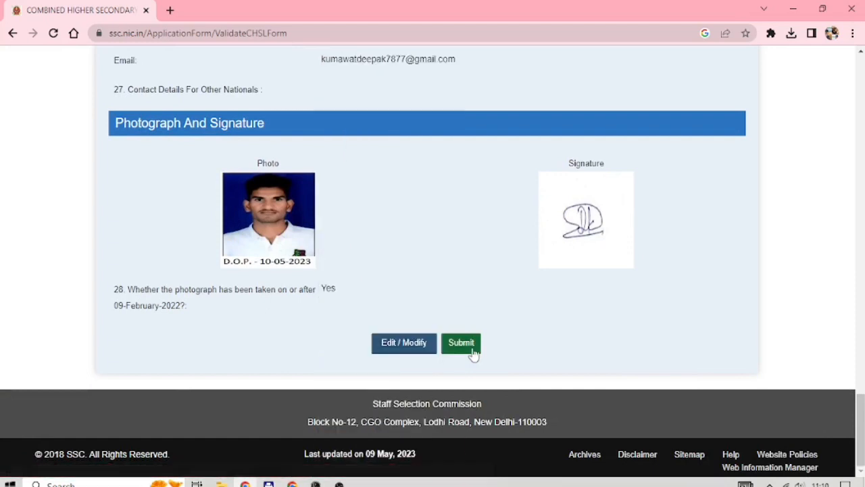
left_click(469, 348)
left_click(399, 145)
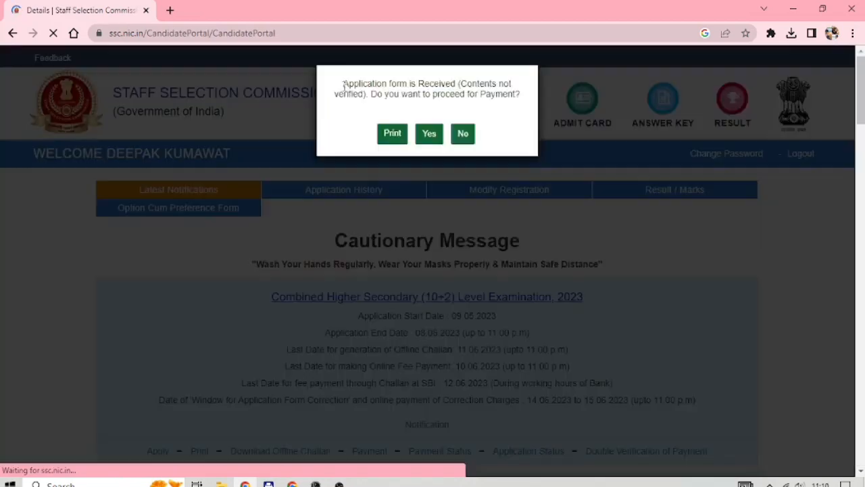
Print the submitted application form, then proceed to fee payment and submit the payment screen to SBI ePay
left_click(394, 139)
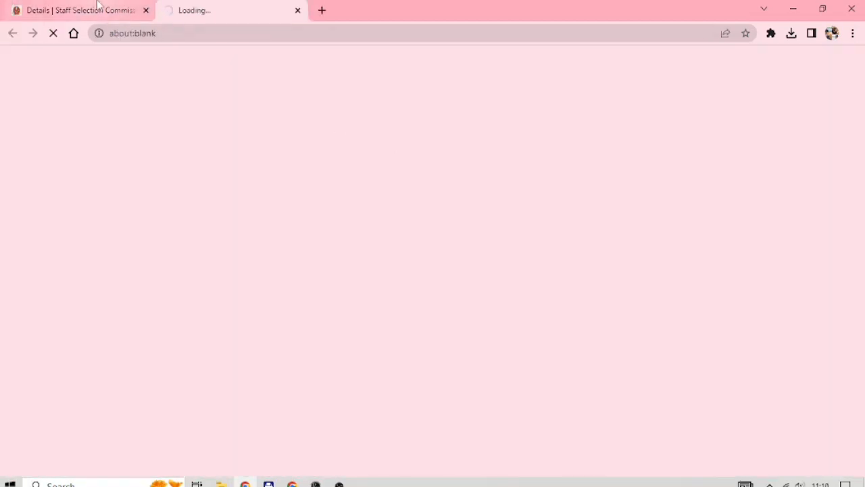
left_click(98, 5)
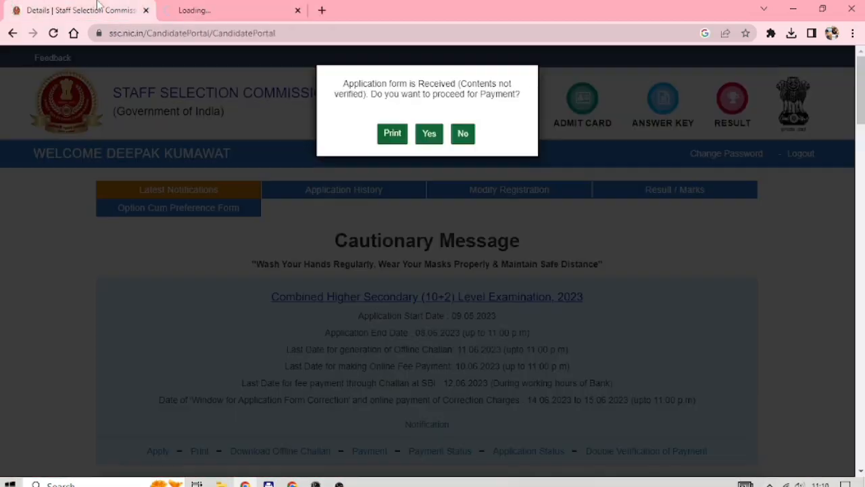
left_click(431, 135)
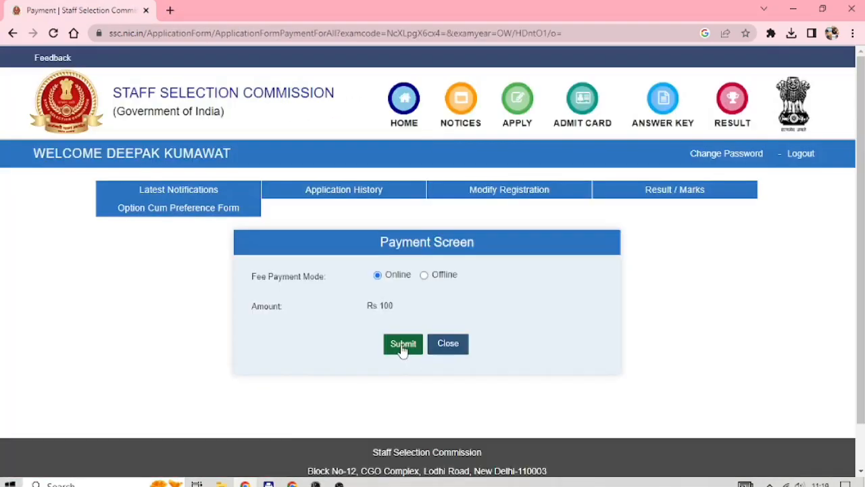
left_click(400, 345)
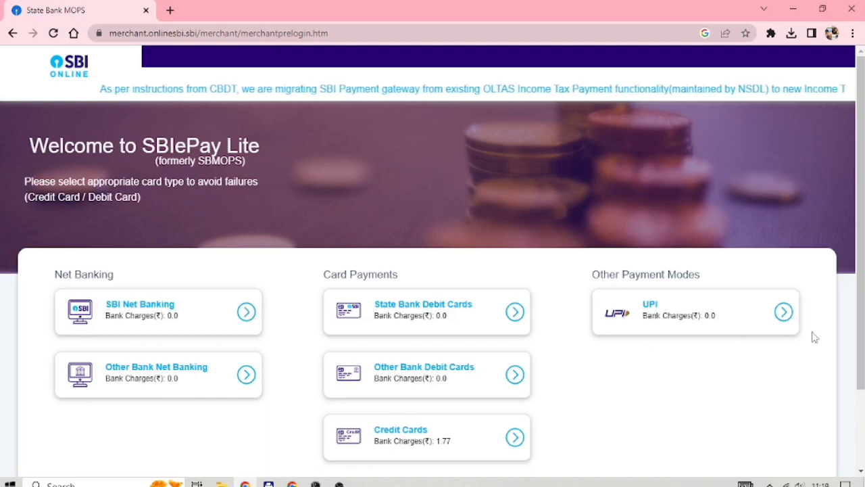
Pay the ₹100 application fee by UPI using the QR code option
left_click(782, 320)
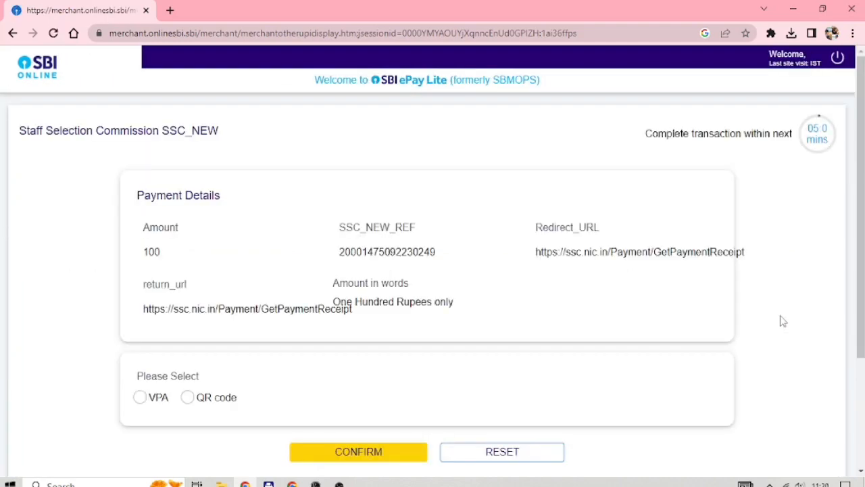
left_click(187, 398)
scroll(338, 361, "down", 3)
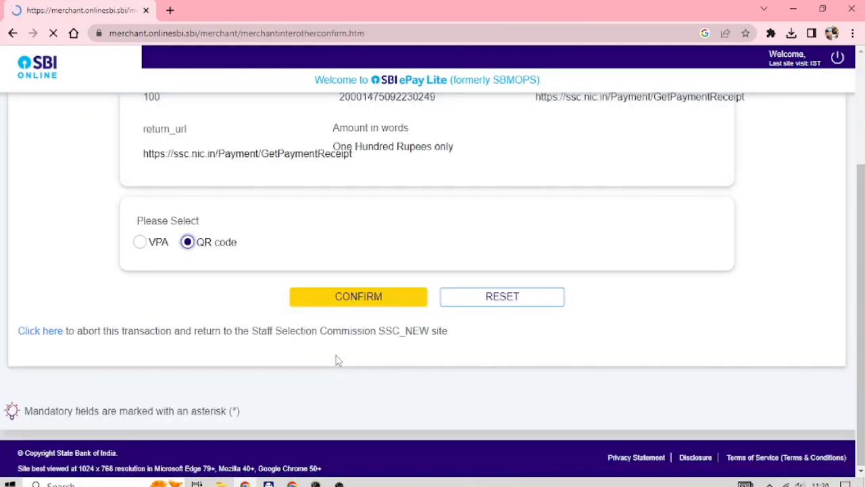
scroll(340, 351, "down", 2)
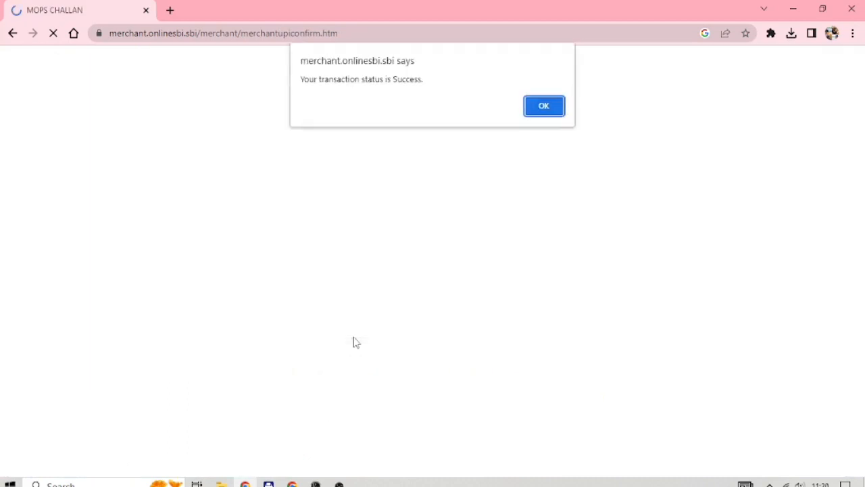
Dismiss the payment success alert and go to the candidate dashboard from the SSC home page
key("Return")
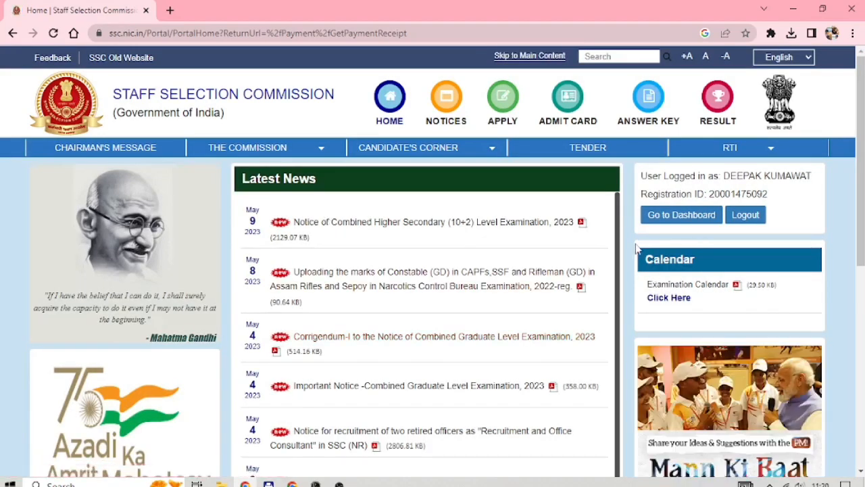
left_click(653, 217)
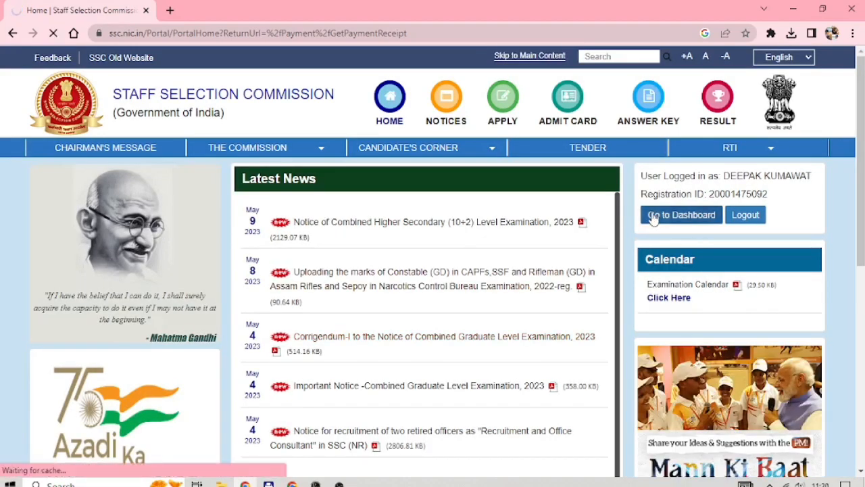